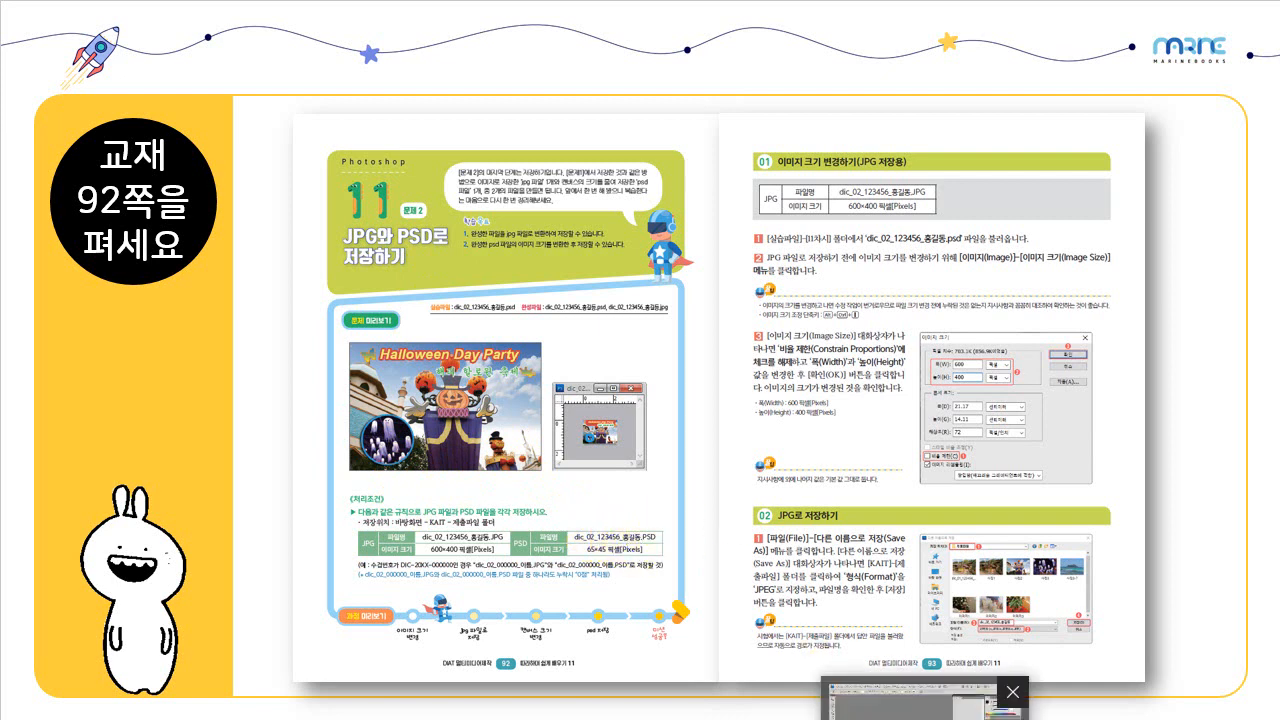
Switch to Photoshop and open the Halloween Day Party PSD, the last listed in the 11차시 folder, in a floating document window.
{"action": "left_click", "coordinate": [927, 718]}
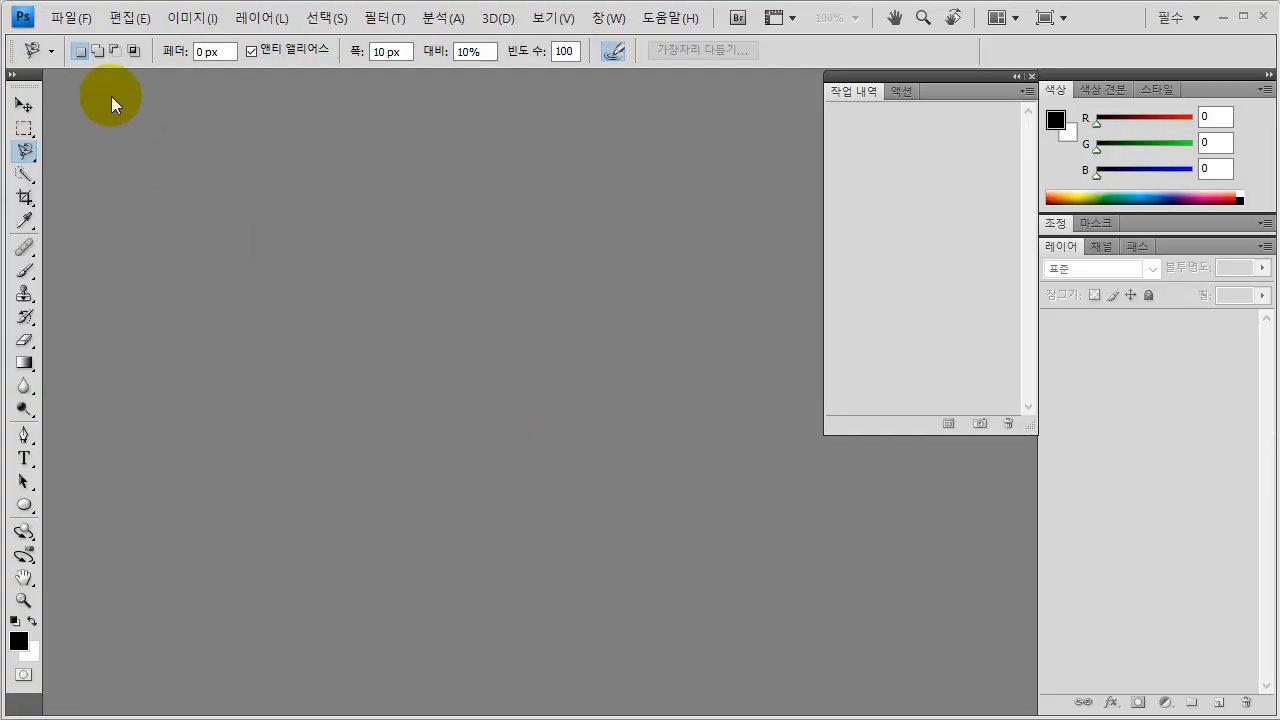
{"action": "left_click", "coordinate": [65, 23]}
{"action": "left_click", "coordinate": [84, 68]}
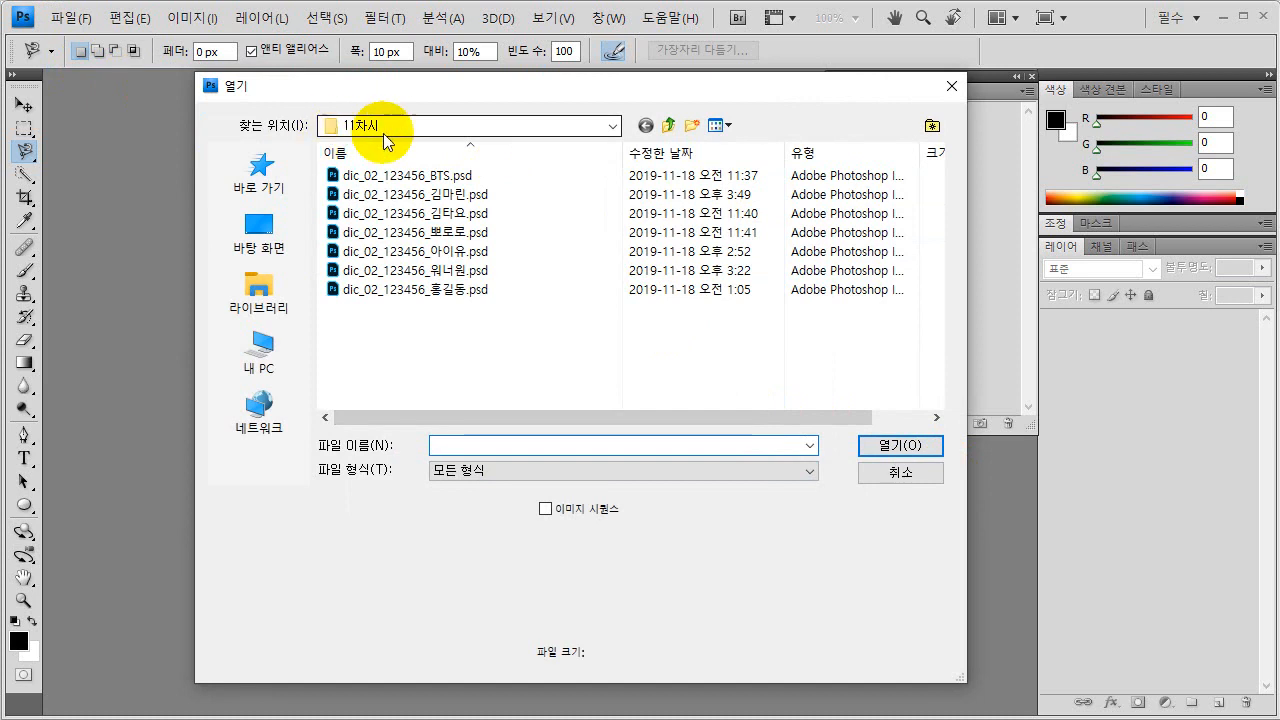
{"action": "left_click", "coordinate": [420, 293]}
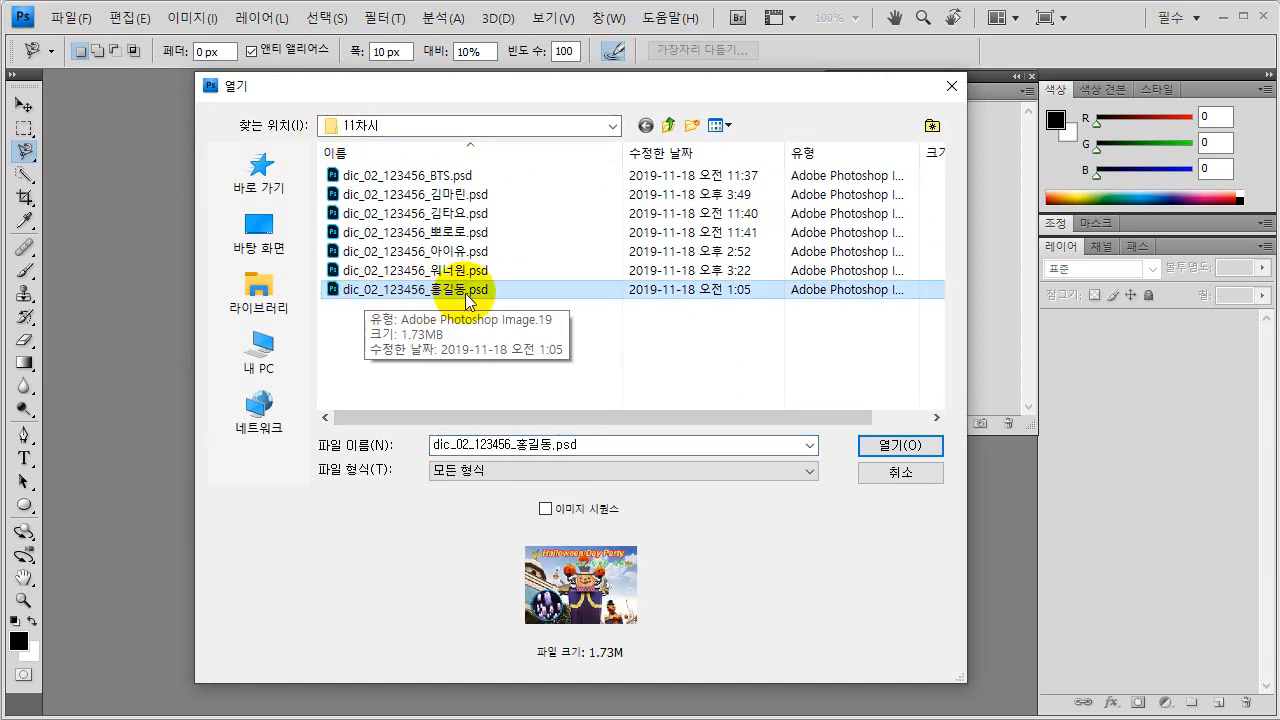
{"action": "left_click", "coordinate": [896, 448]}
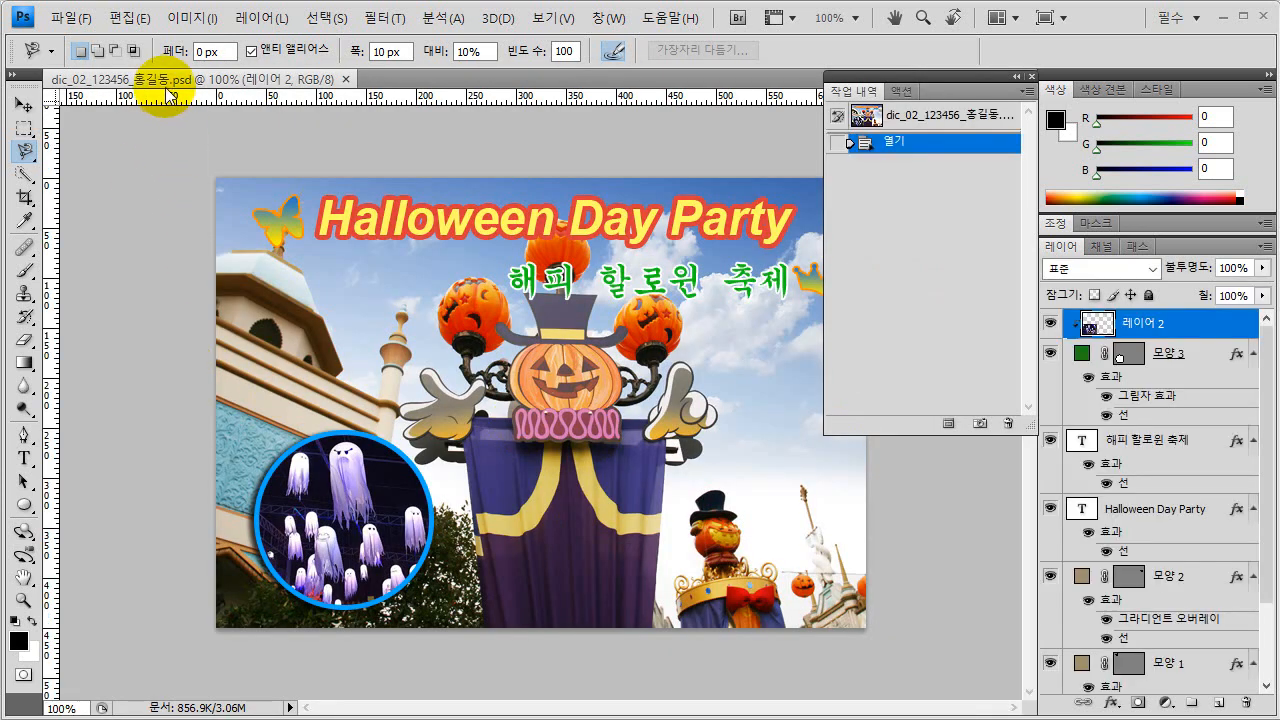
{"action": "left_click_drag", "start_coordinate": [163, 79], "coordinate": [443, 130]}
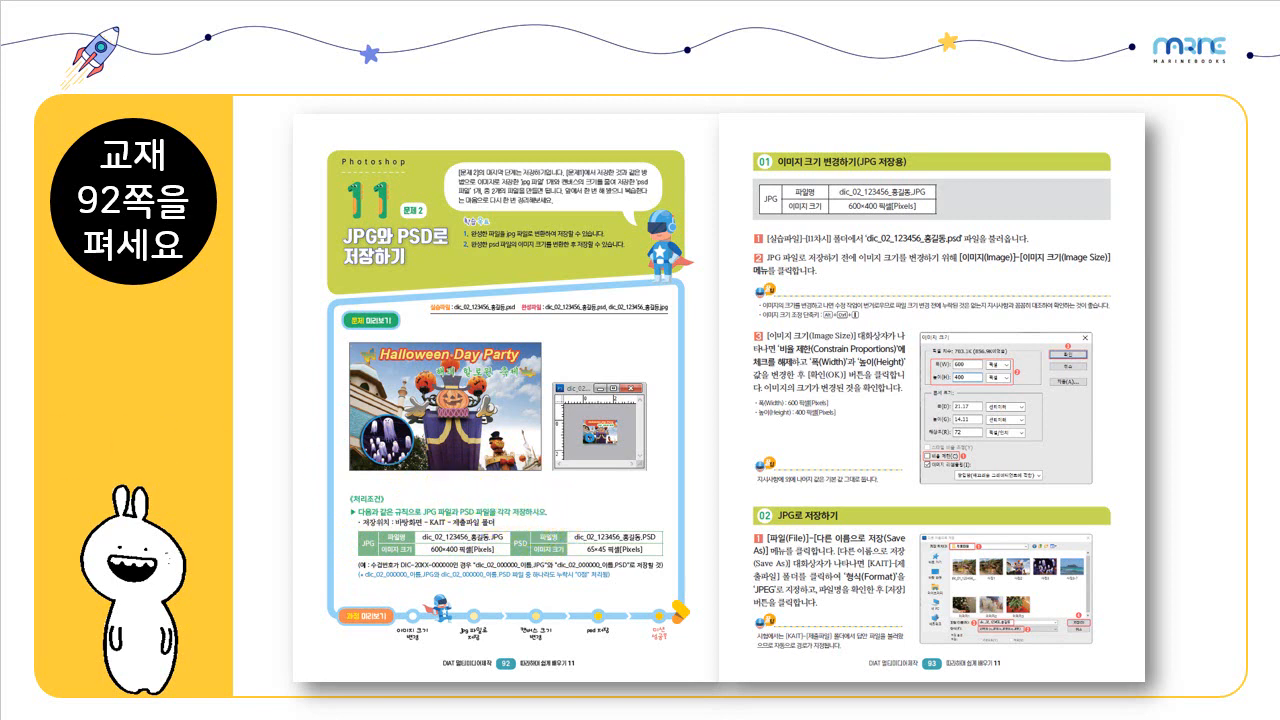
{"action": "key", "text": "Page_Down"}
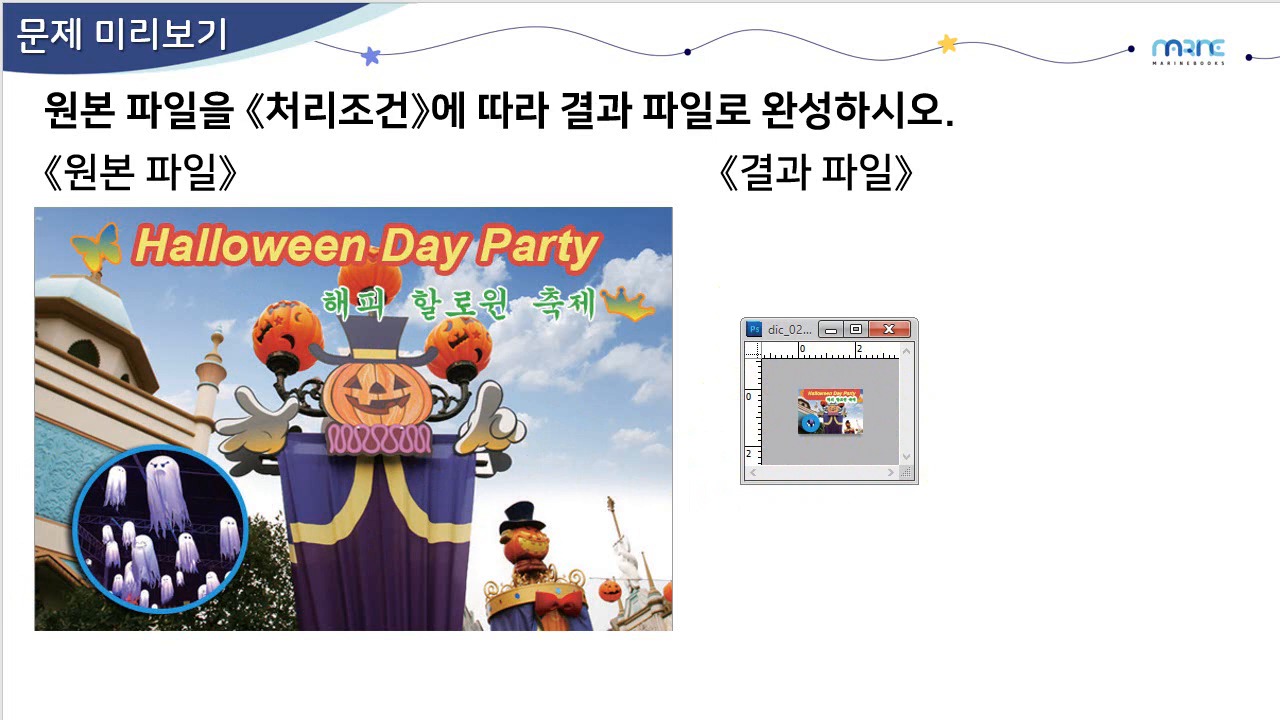
{"action": "key", "text": "Page_Down"}
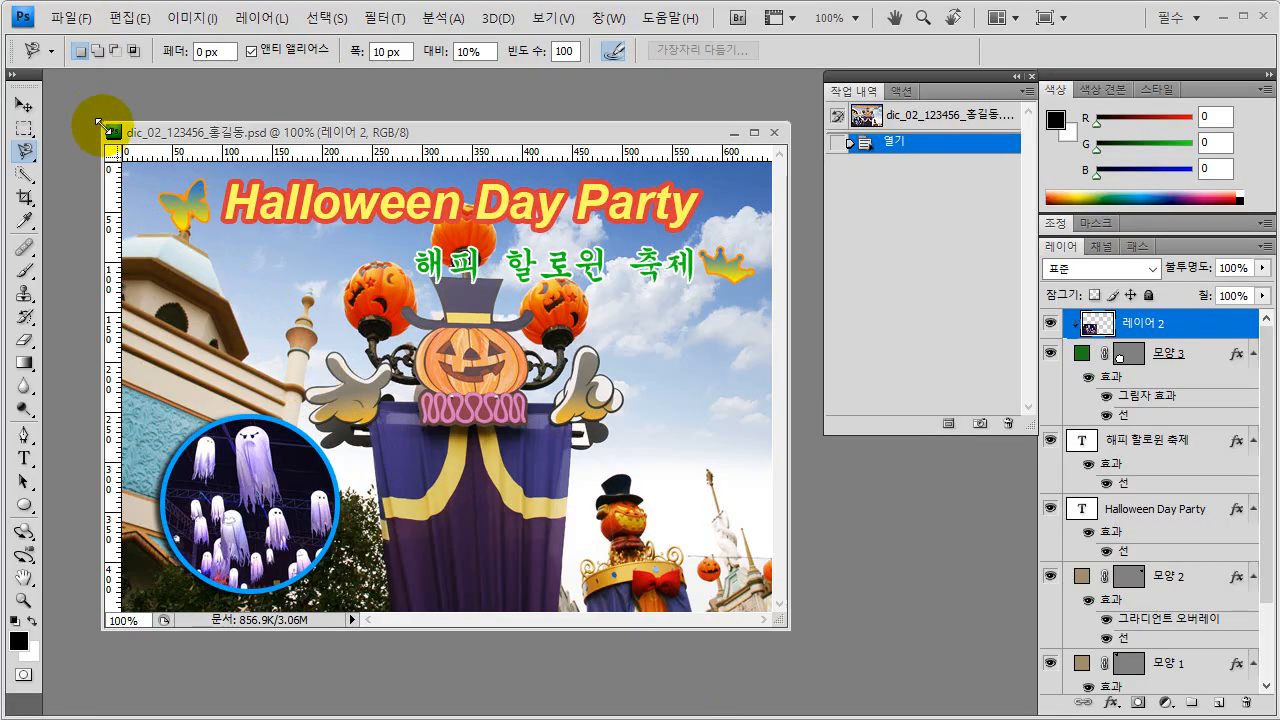
Enlarge the floating document window slightly and open the Image Size settings for the Halloween image.
{"action": "left_click_drag", "start_coordinate": [105, 128], "coordinate": [82, 109]}
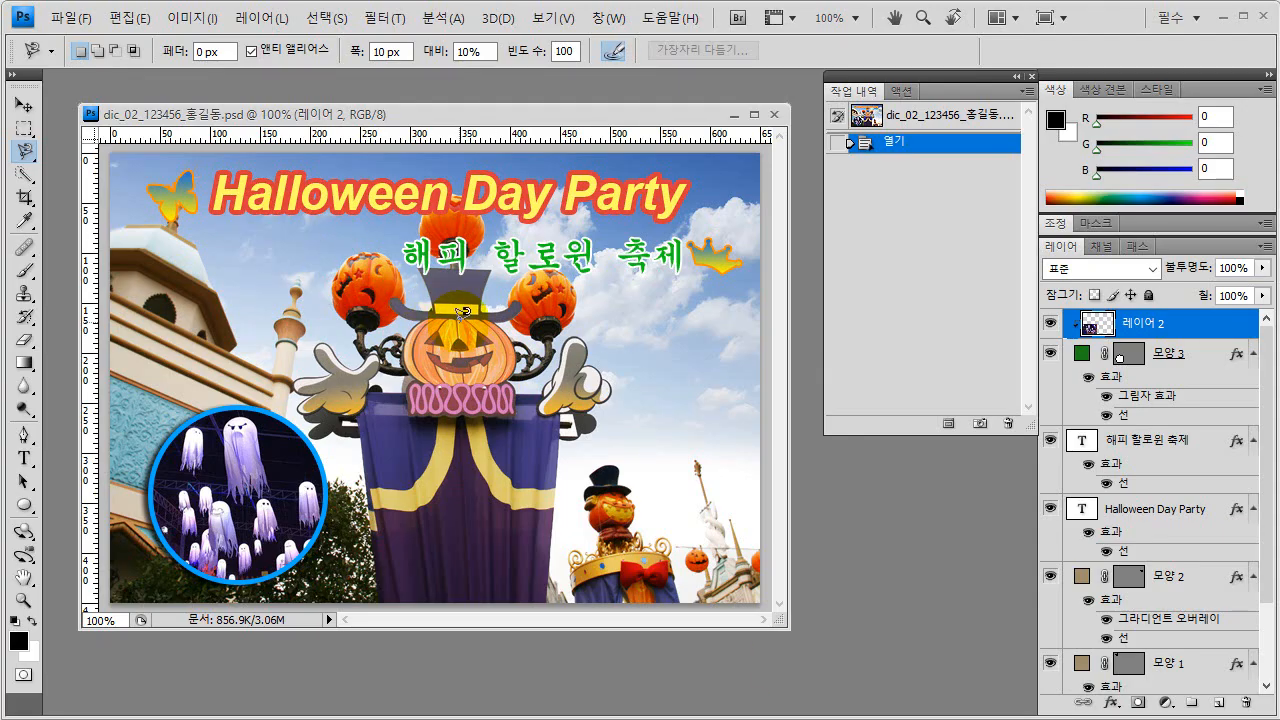
{"action": "left_click", "coordinate": [182, 26]}
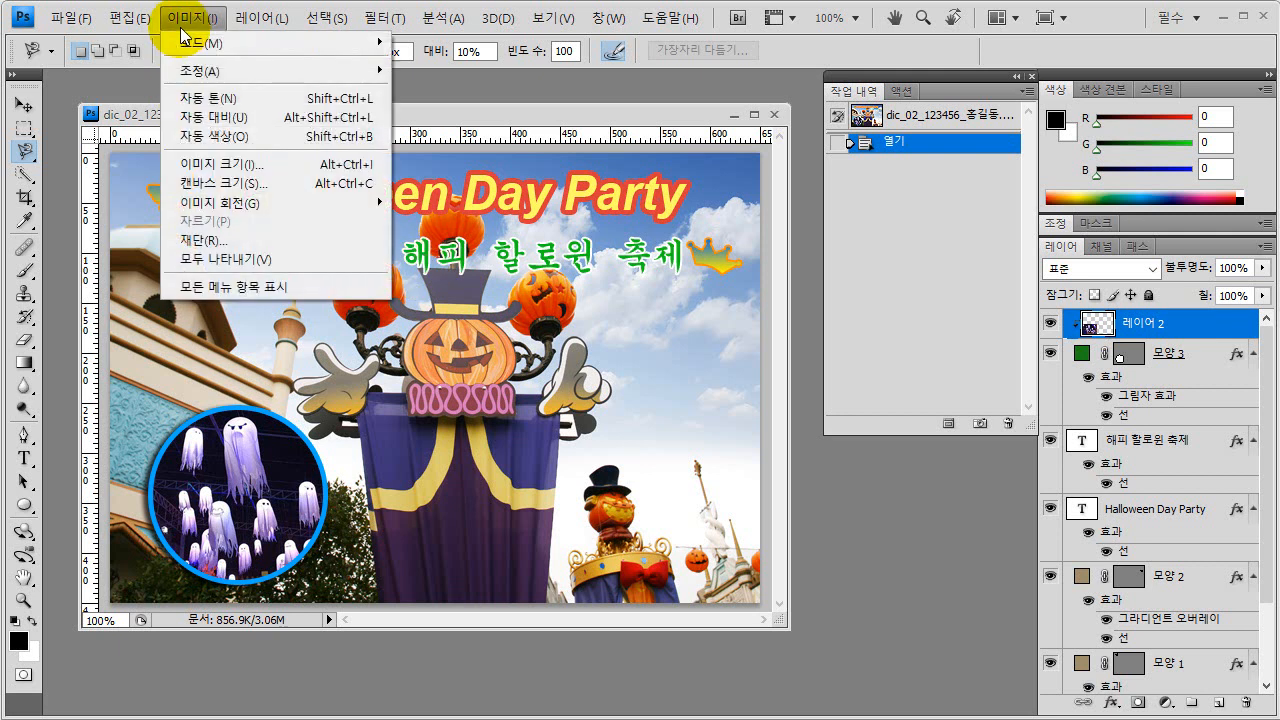
{"action": "left_click", "coordinate": [226, 172]}
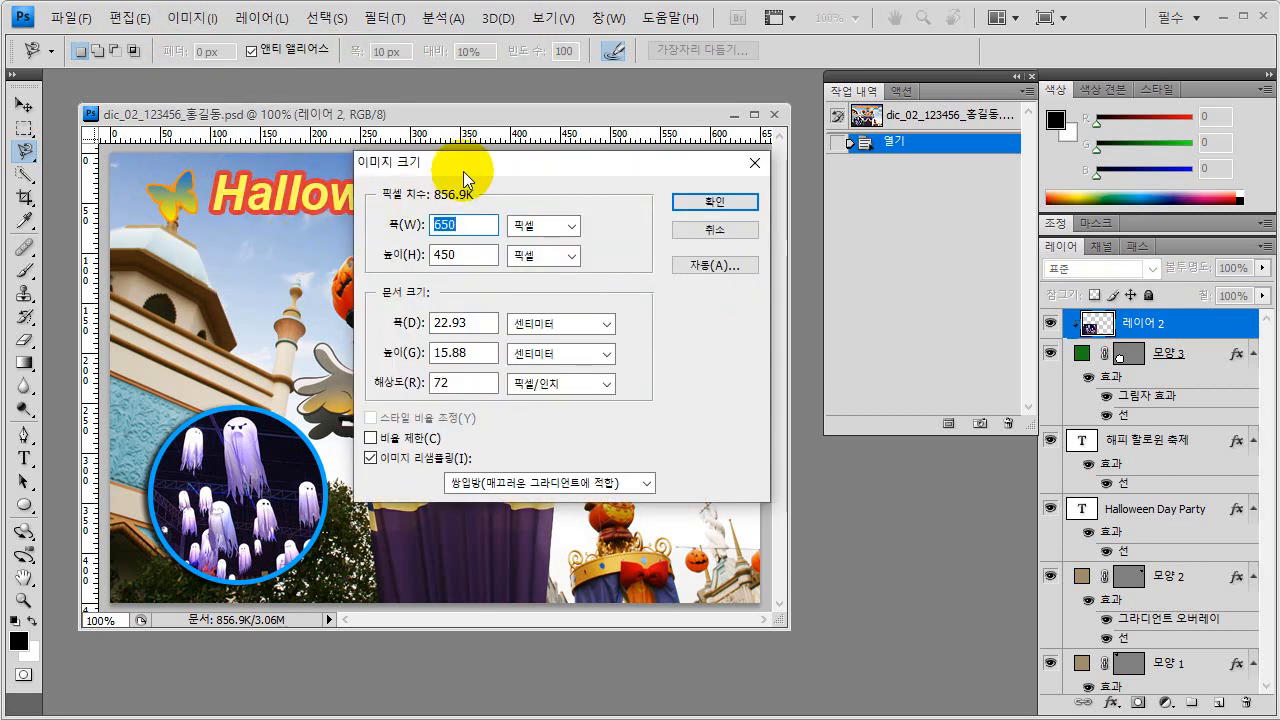
{"action": "left_click_drag", "start_coordinate": [468, 165], "coordinate": [407, 191]}
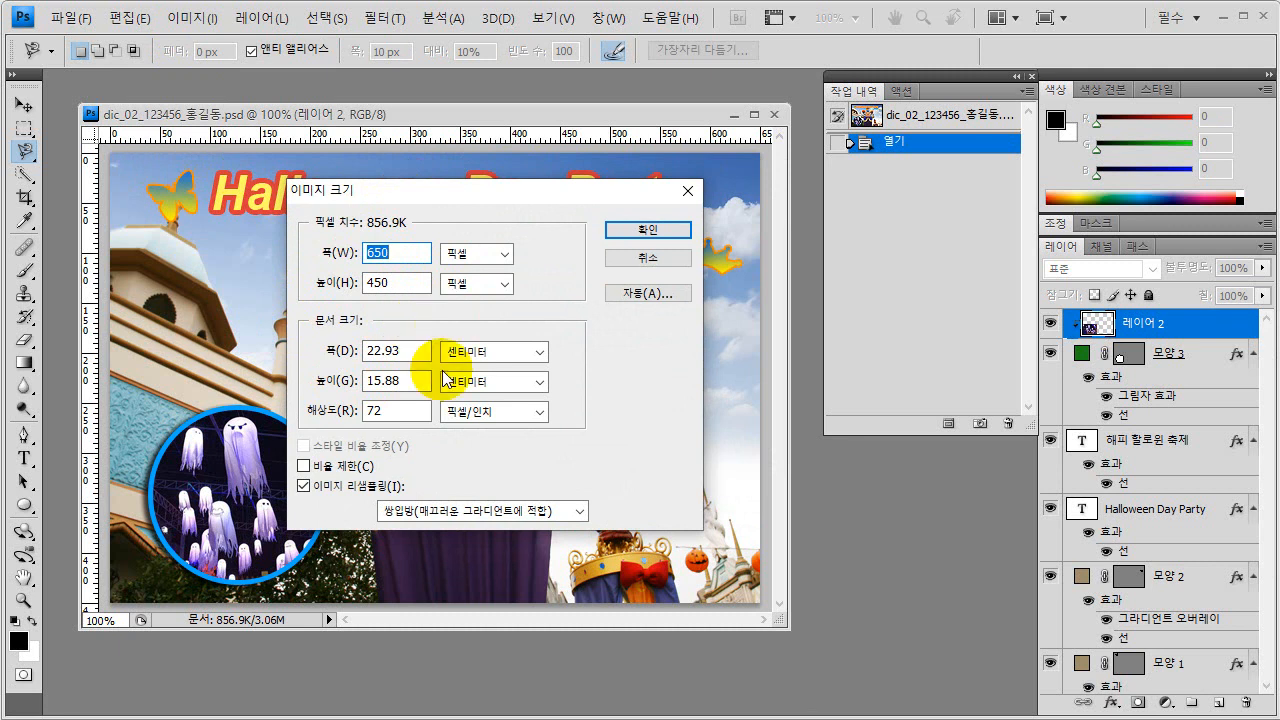
{"action": "mouse_move", "coordinate": [388, 477]}
{"action": "left_mouse_down"}
{"action": "mouse_move", "coordinate": [291, 483]}
{"action": "mouse_move", "coordinate": [288, 456]}
{"action": "mouse_move", "coordinate": [385, 474]}
{"action": "left_mouse_up"}
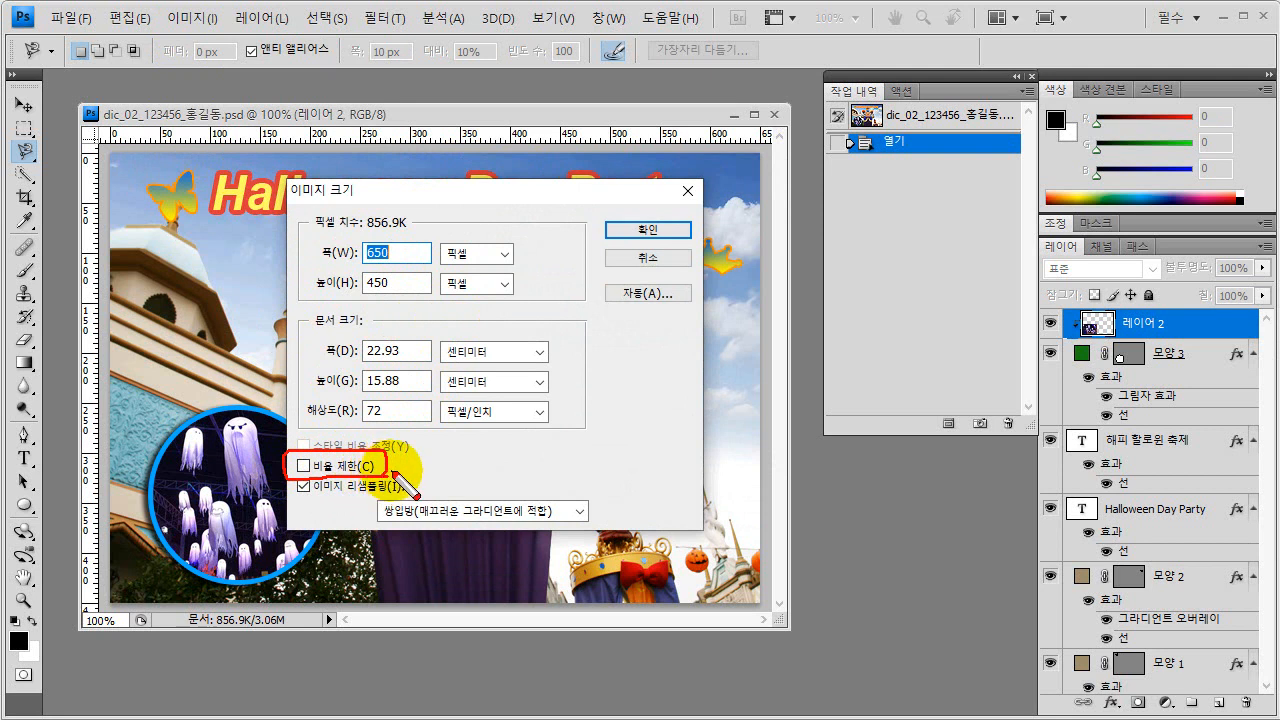
{"action": "mouse_move", "coordinate": [292, 462]}
{"action": "left_mouse_down"}
{"action": "mouse_move", "coordinate": [325, 288]}
{"action": "mouse_move", "coordinate": [318, 296]}
{"action": "left_mouse_up"}
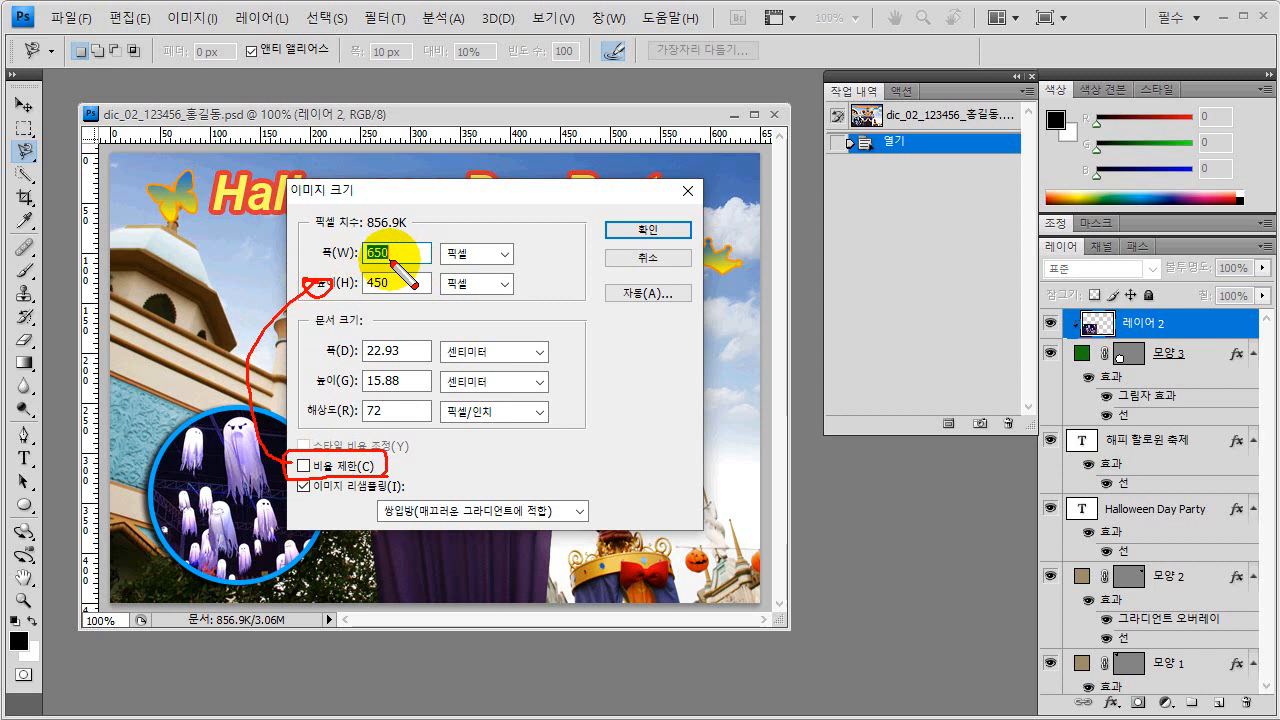
{"action": "mouse_move", "coordinate": [400, 249]}
{"action": "left_mouse_down"}
{"action": "mouse_move", "coordinate": [429, 256]}
{"action": "mouse_move", "coordinate": [418, 282]}
{"action": "mouse_move", "coordinate": [431, 284]}
{"action": "left_mouse_up"}
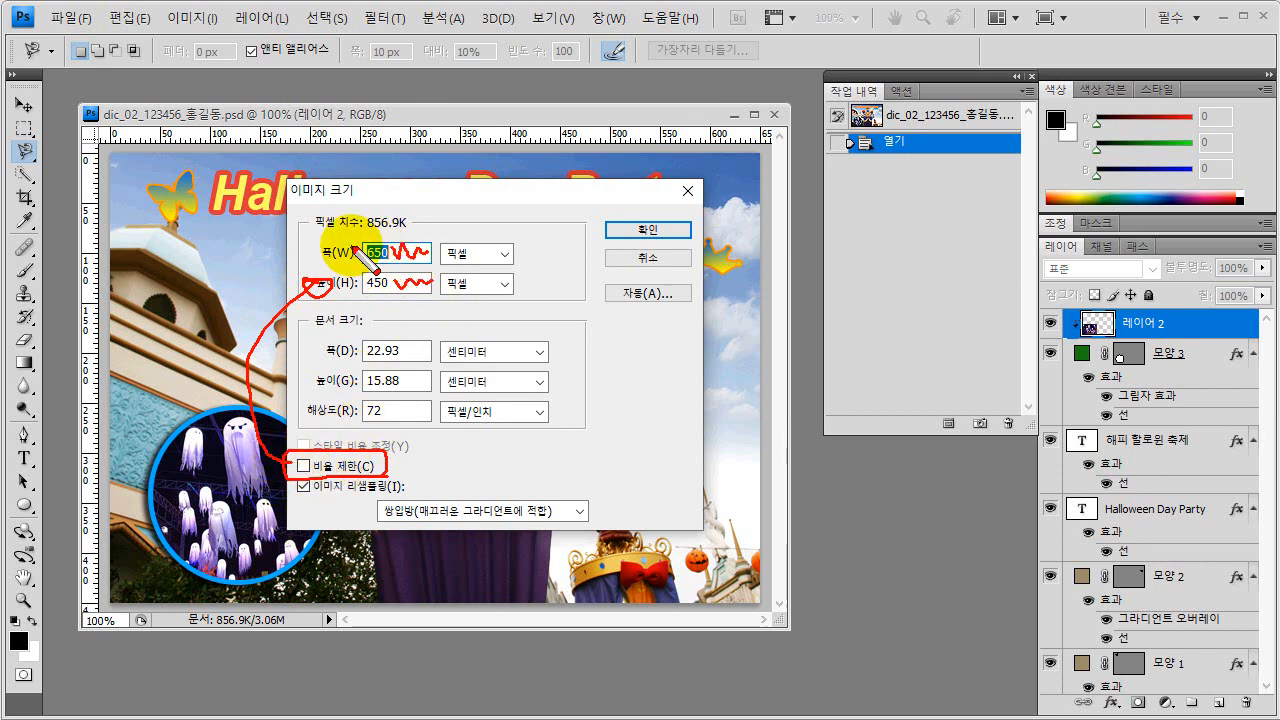
{"action": "mouse_move", "coordinate": [352, 243]}
{"action": "left_mouse_down"}
{"action": "mouse_move", "coordinate": [359, 252]}
{"action": "mouse_move", "coordinate": [382, 235]}
{"action": "left_mouse_up"}
{"action": "left_click_drag", "start_coordinate": [353, 276], "coordinate": [391, 262]}
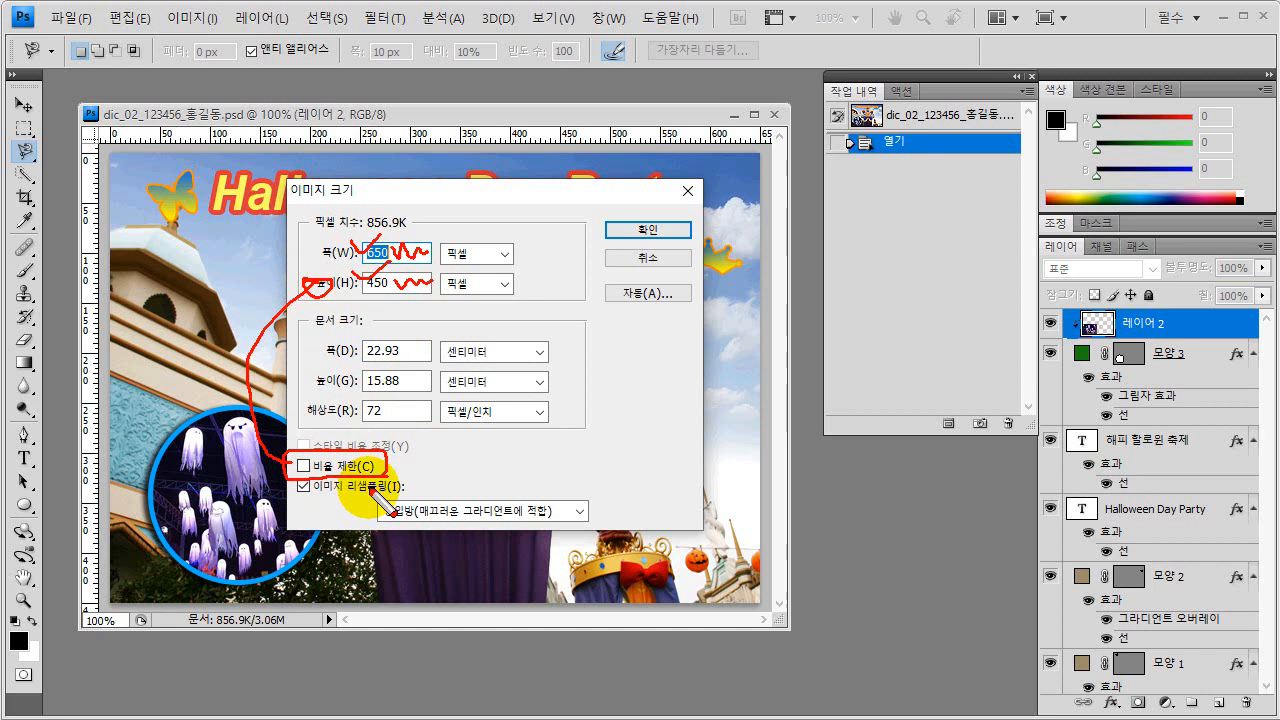
{"action": "key", "text": "Escape"}
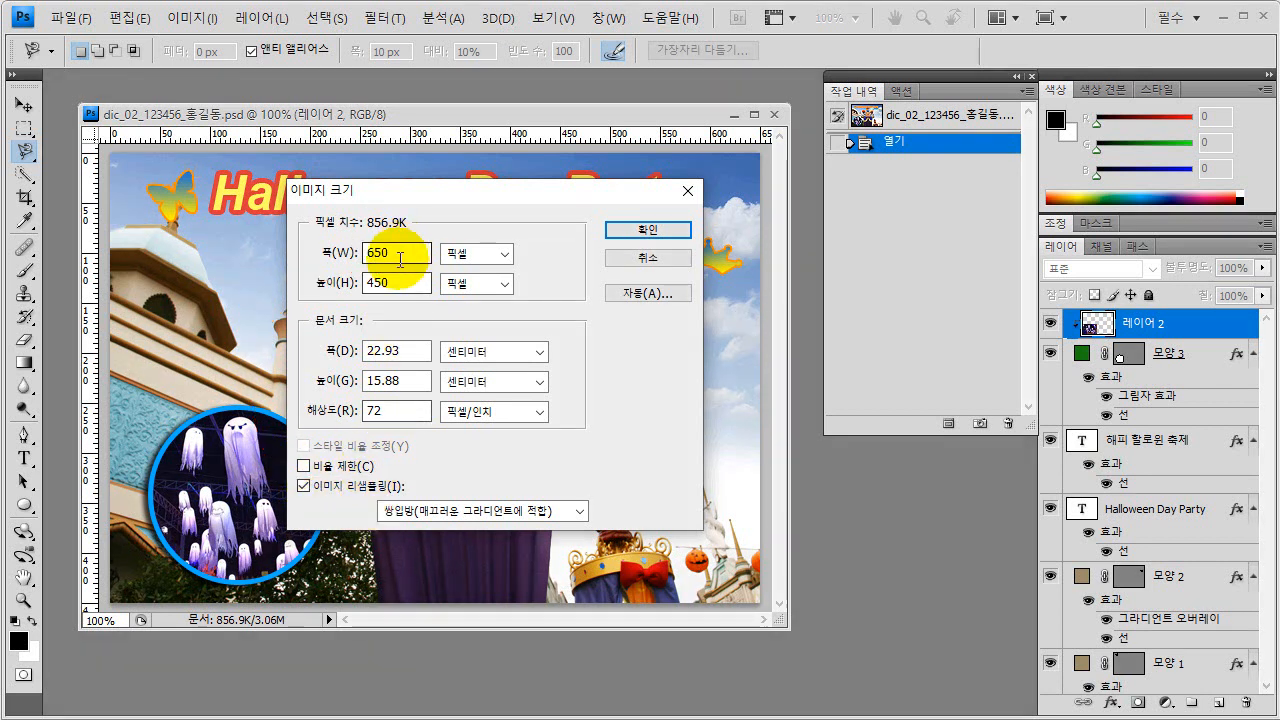
Resize the image to 600 pixels wide and 400 pixels high.
{"action": "key", "text": "BackSpace"}
{"action": "key", "text": "BackSpace"}
{"action": "type", "text": "00"}
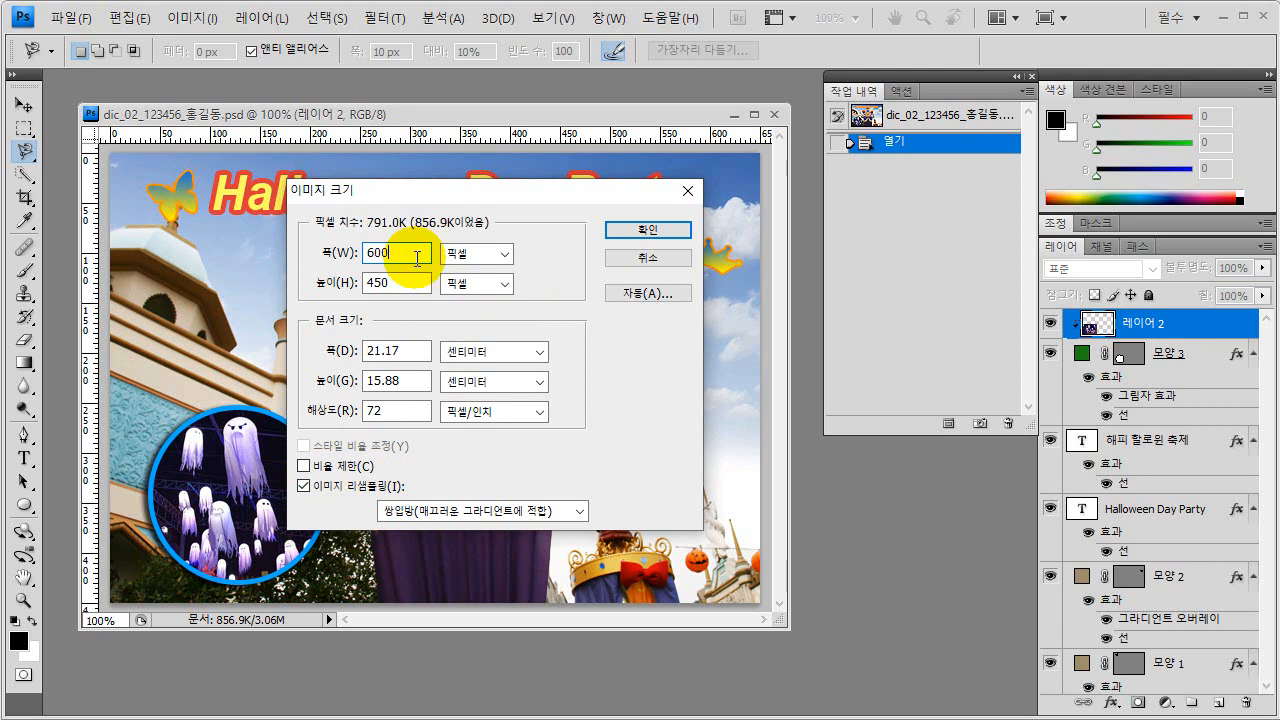
{"action": "left_click", "coordinate": [406, 284]}
{"action": "key", "text": "BackSpace"}
{"action": "key", "text": "BackSpace"}
{"action": "type", "text": "00"}
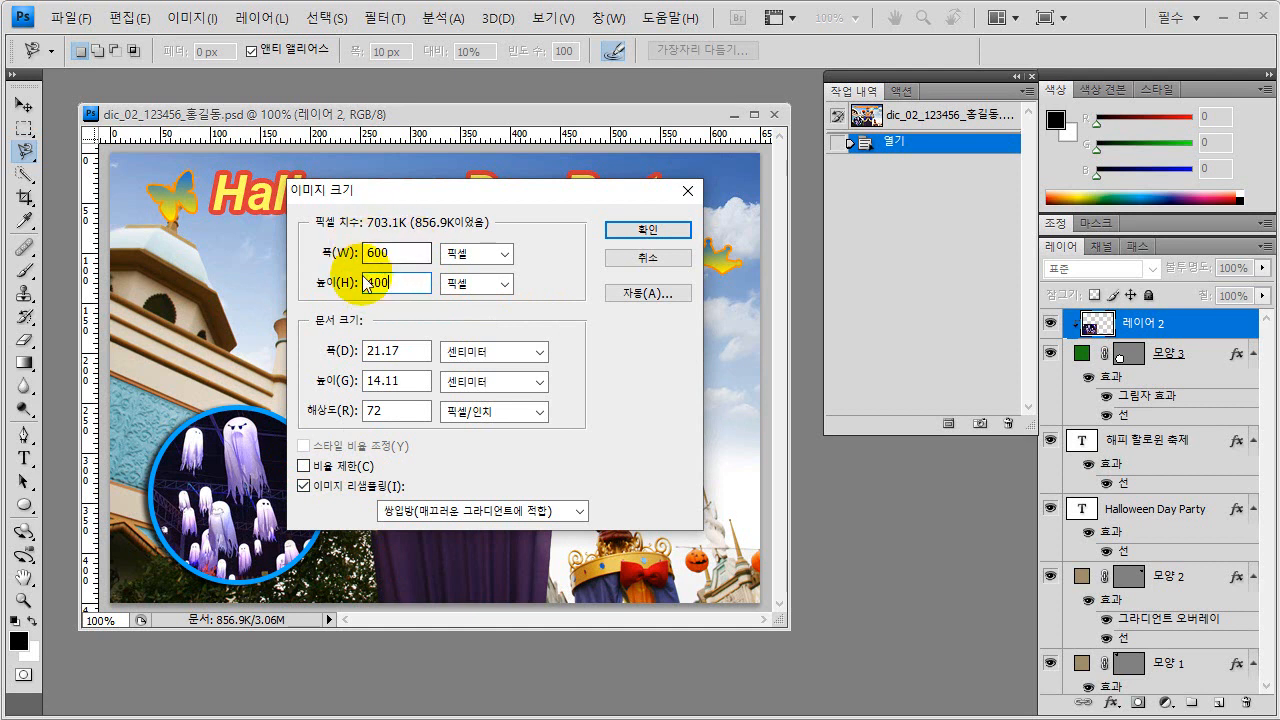
{"action": "left_click", "coordinate": [645, 233]}
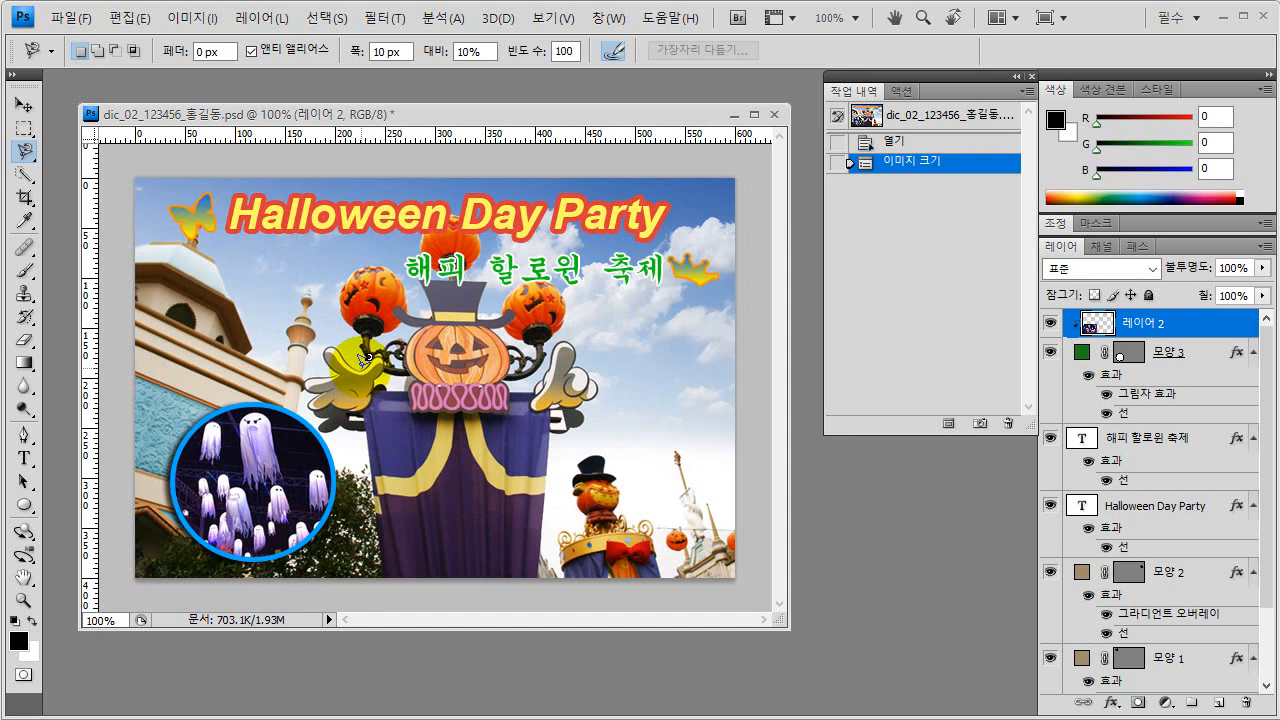
Save a JPEG copy under the same base name in the 11차시 folder, at maximum quality 12 with the baseline standard format.
{"action": "left_click", "coordinate": [69, 19]}
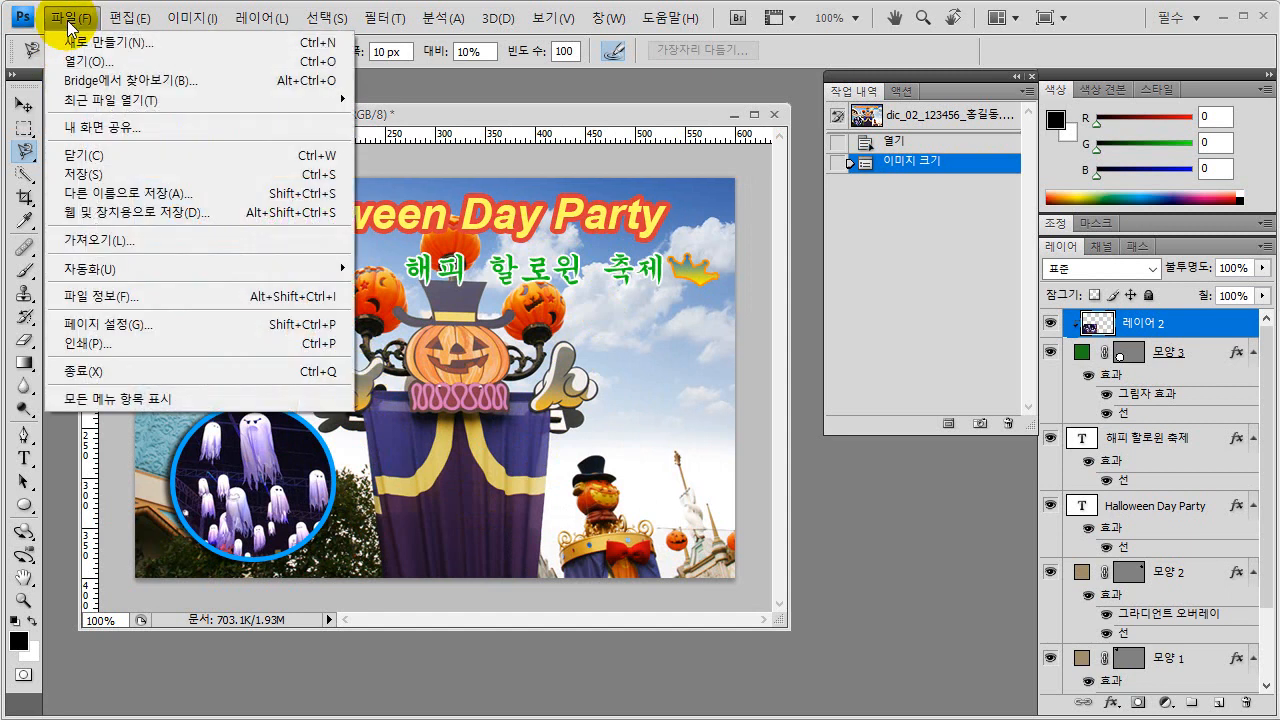
{"action": "left_click", "coordinate": [137, 196]}
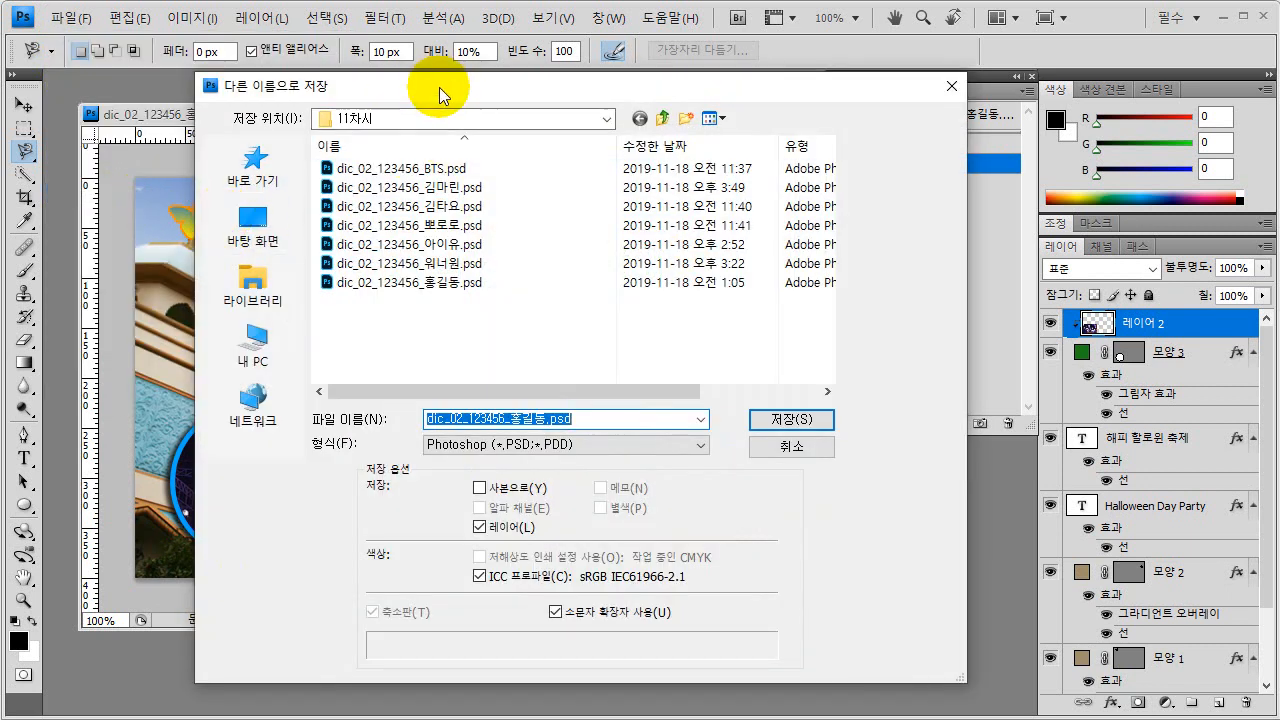
{"action": "left_click_drag", "start_coordinate": [439, 87], "coordinate": [452, 92]}
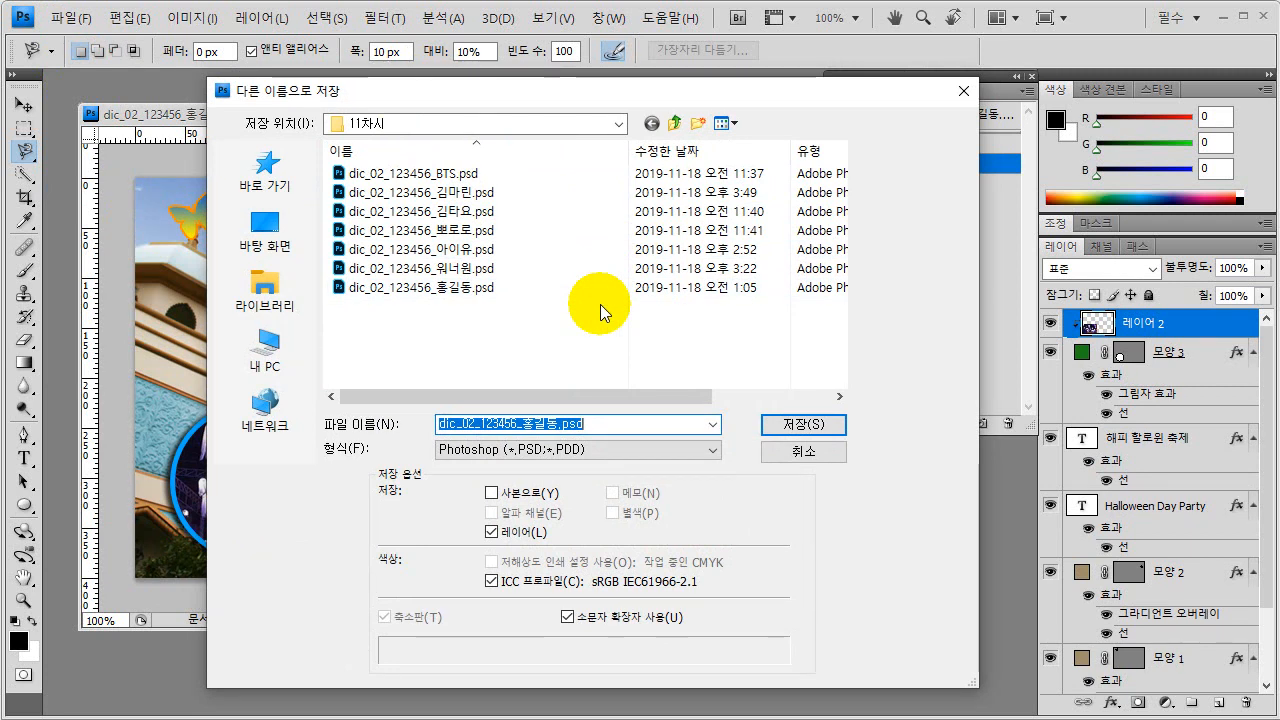
{"action": "left_click", "coordinate": [575, 452]}
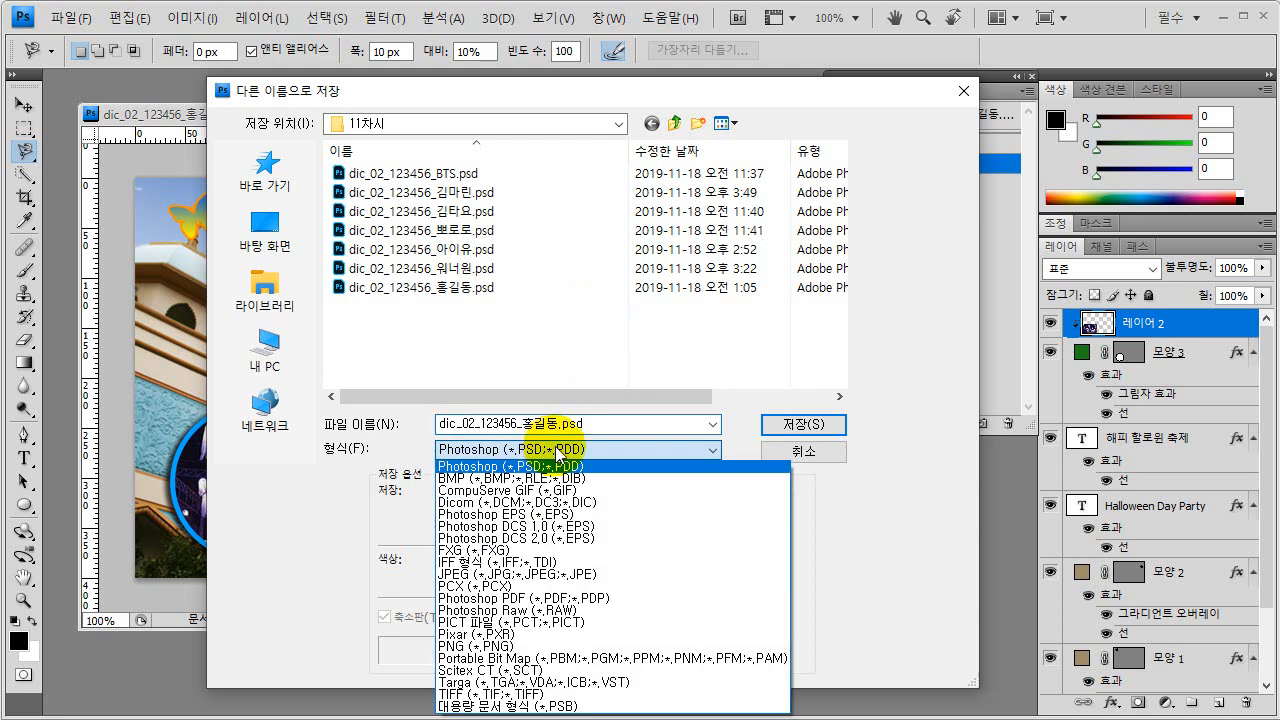
{"action": "left_click", "coordinate": [501, 576]}
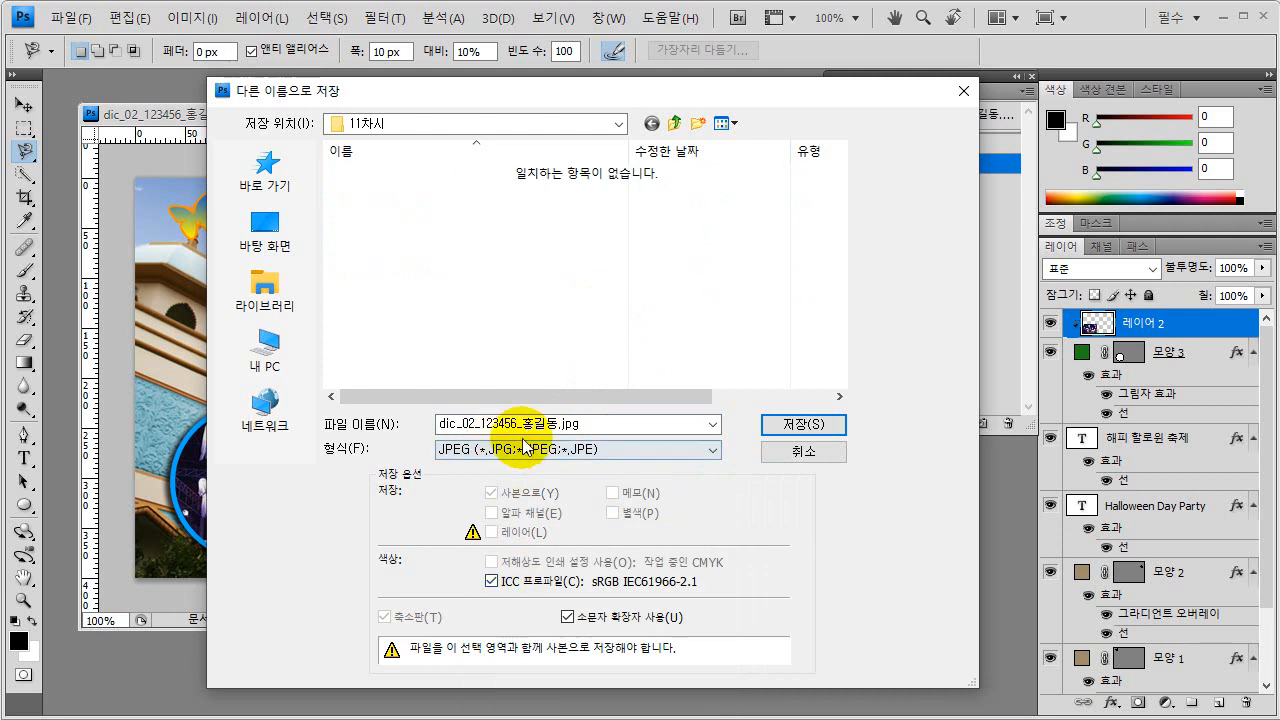
{"action": "left_click", "coordinate": [446, 424]}
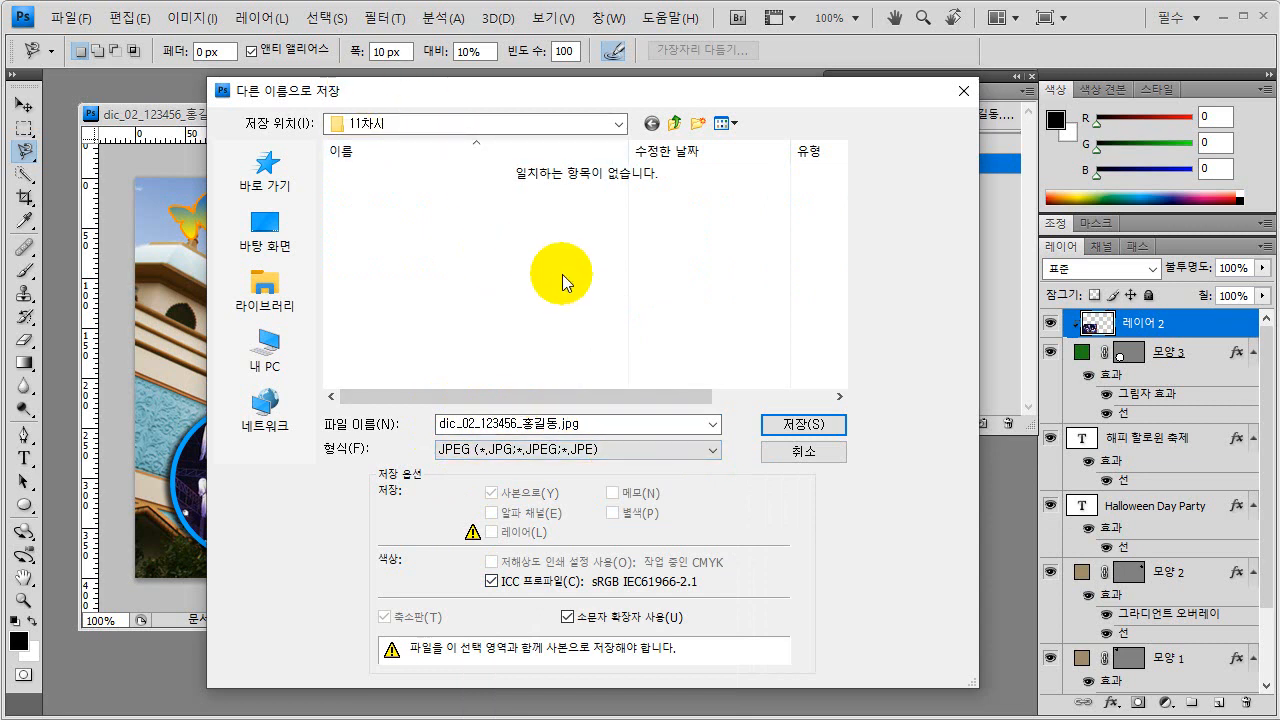
{"action": "left_click", "coordinate": [805, 425]}
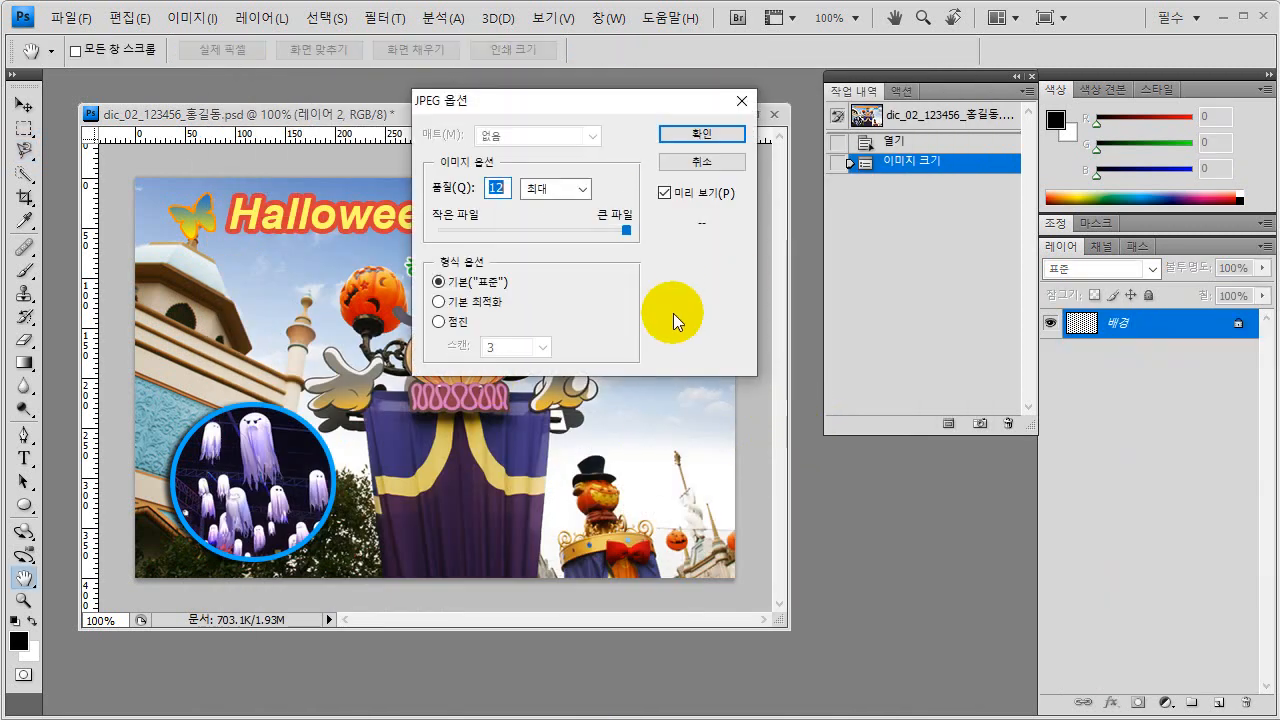
{"action": "left_click_drag", "start_coordinate": [571, 104], "coordinate": [524, 170]}
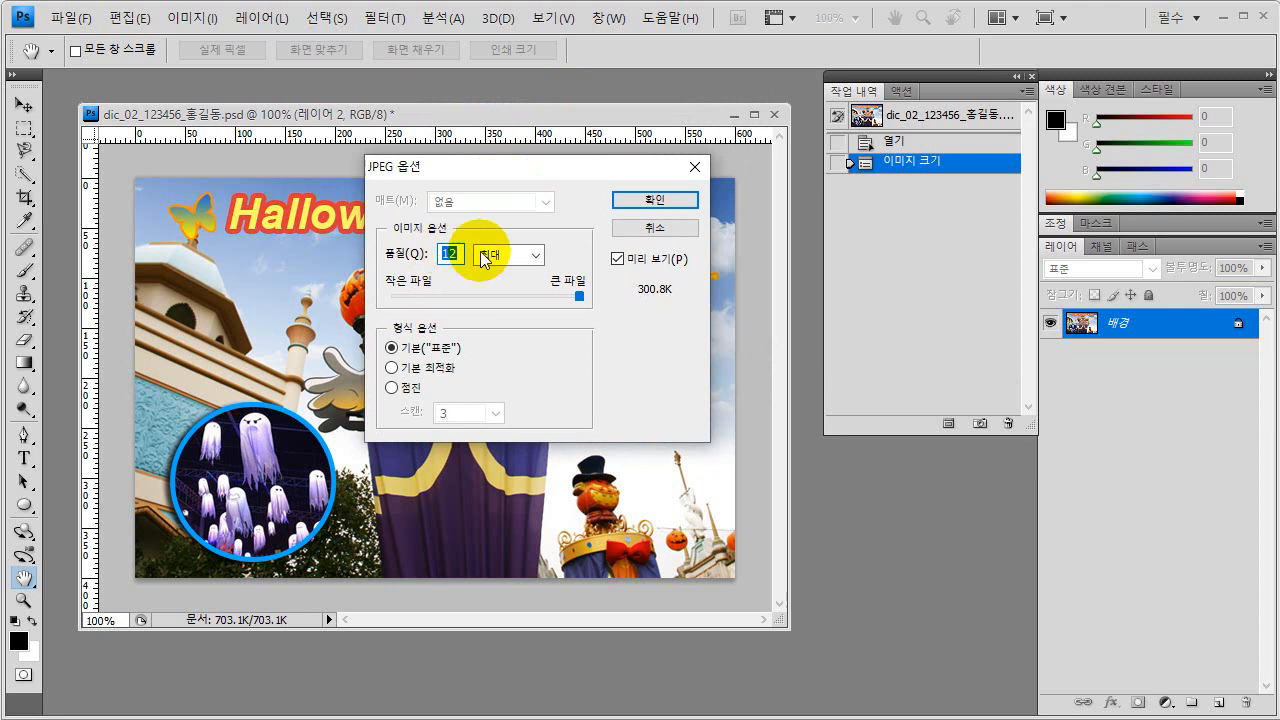
{"action": "left_click", "coordinate": [640, 200]}
{"action": "key", "text": "l"}
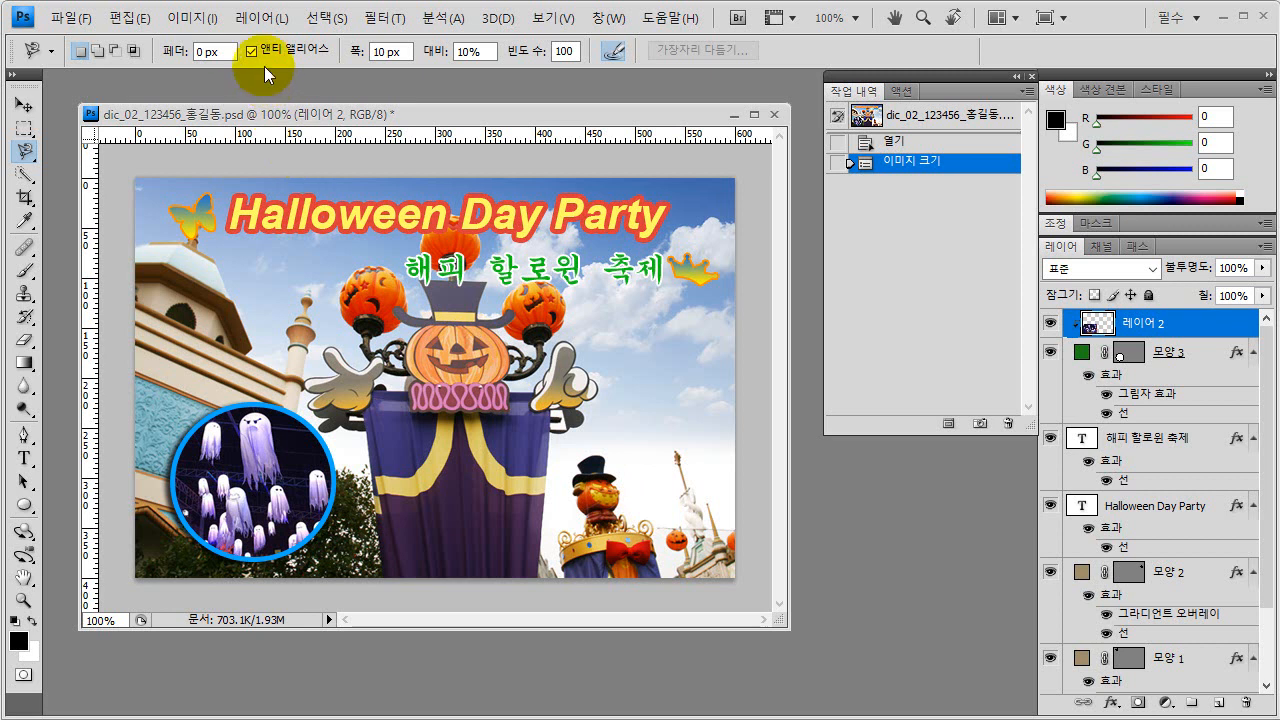
Resize the image to 65 pixels wide and 45 pixels high, and save it over the original PSD file.
{"action": "left_click", "coordinate": [194, 19]}
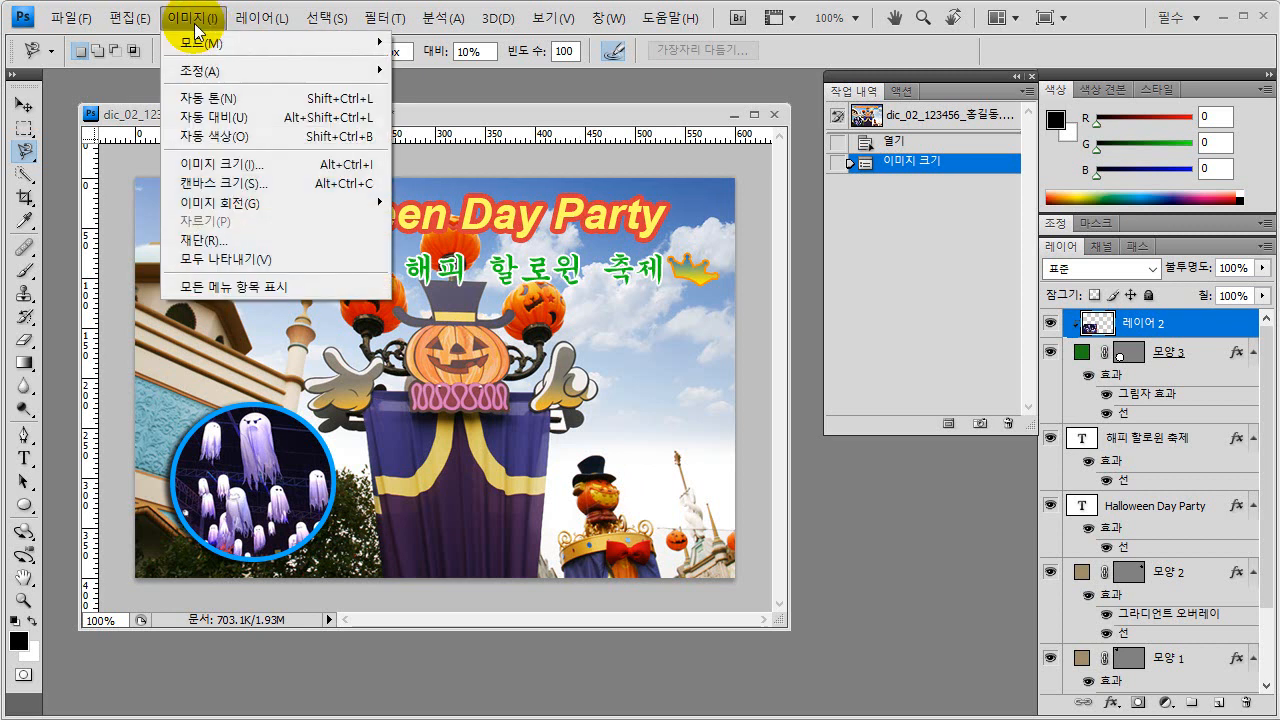
{"action": "left_click", "coordinate": [205, 164]}
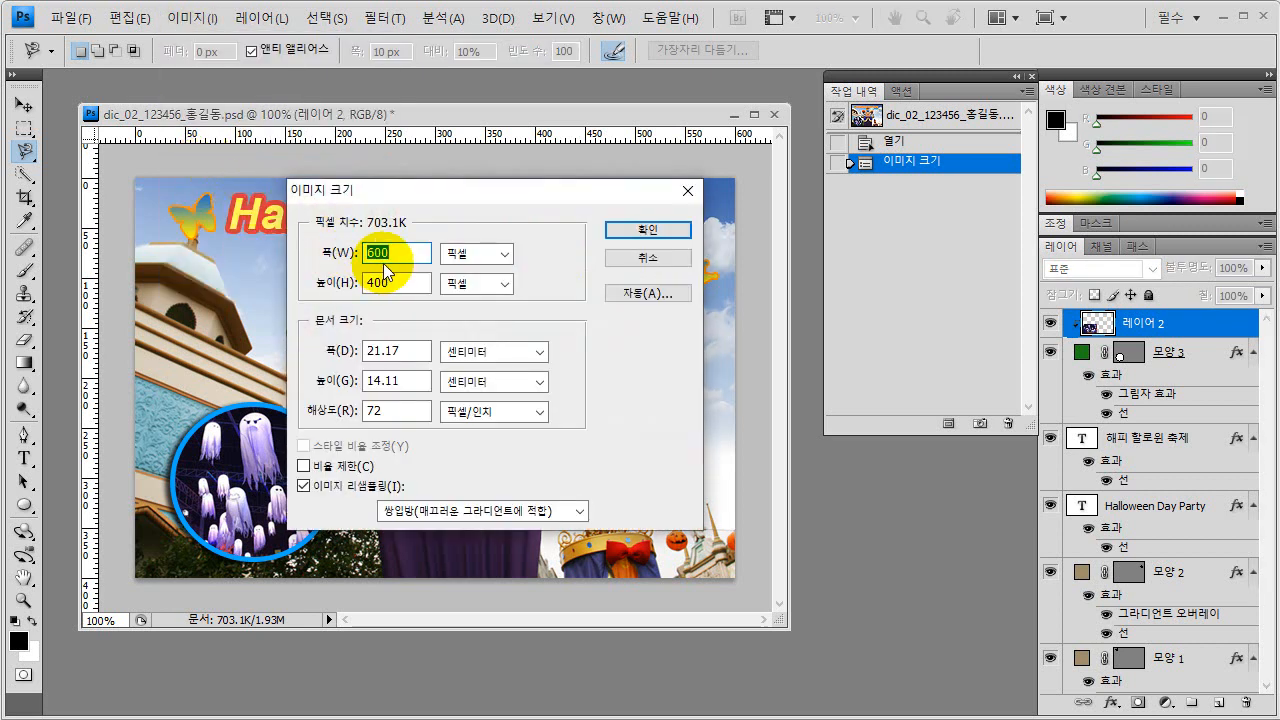
{"action": "left_click", "coordinate": [390, 253]}
{"action": "key", "text": "BackSpace"}
{"action": "key", "text": "BackSpace"}
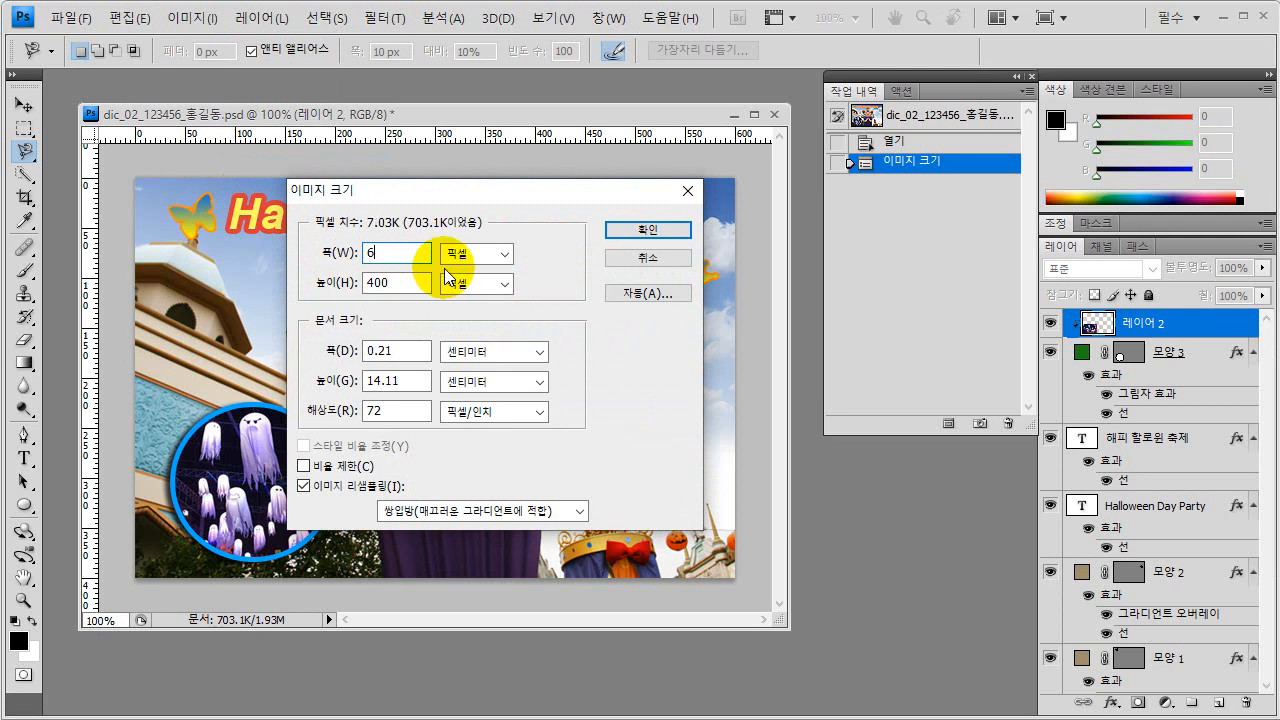
{"action": "type", "text": "5"}
{"action": "key", "text": "Tab"}
{"action": "type", "text": "45"}
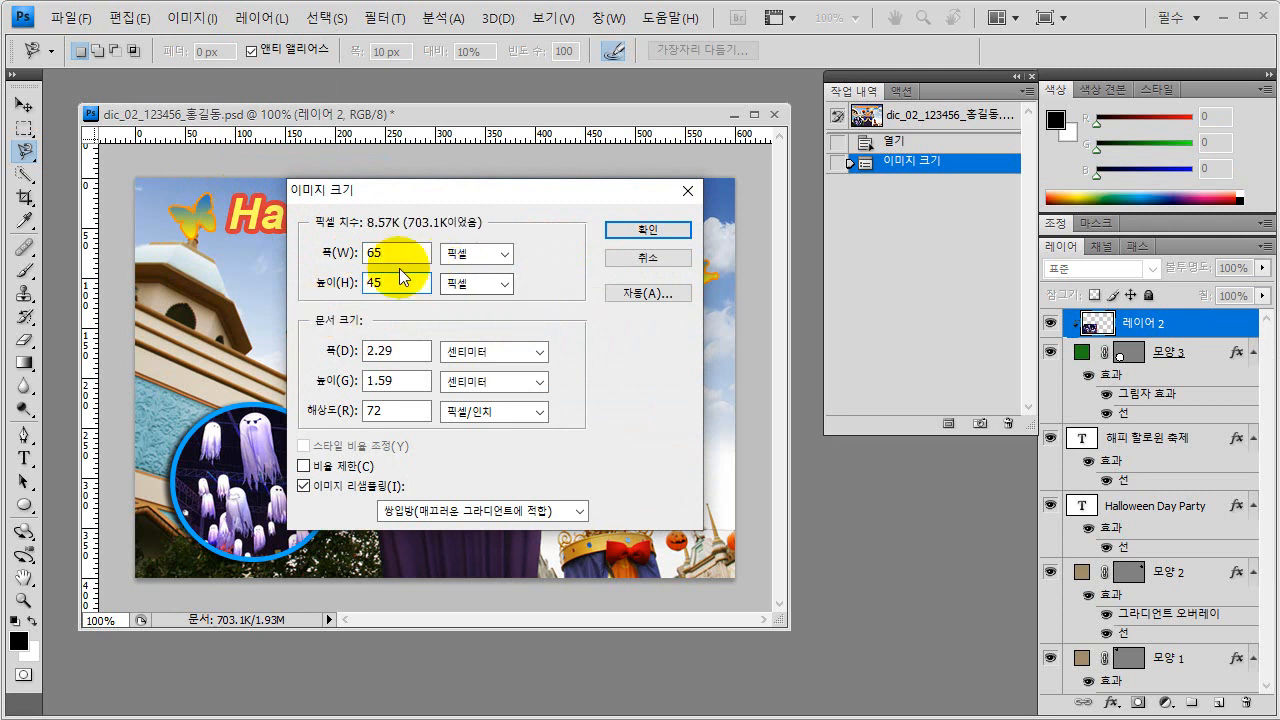
{"action": "left_click", "coordinate": [645, 230]}
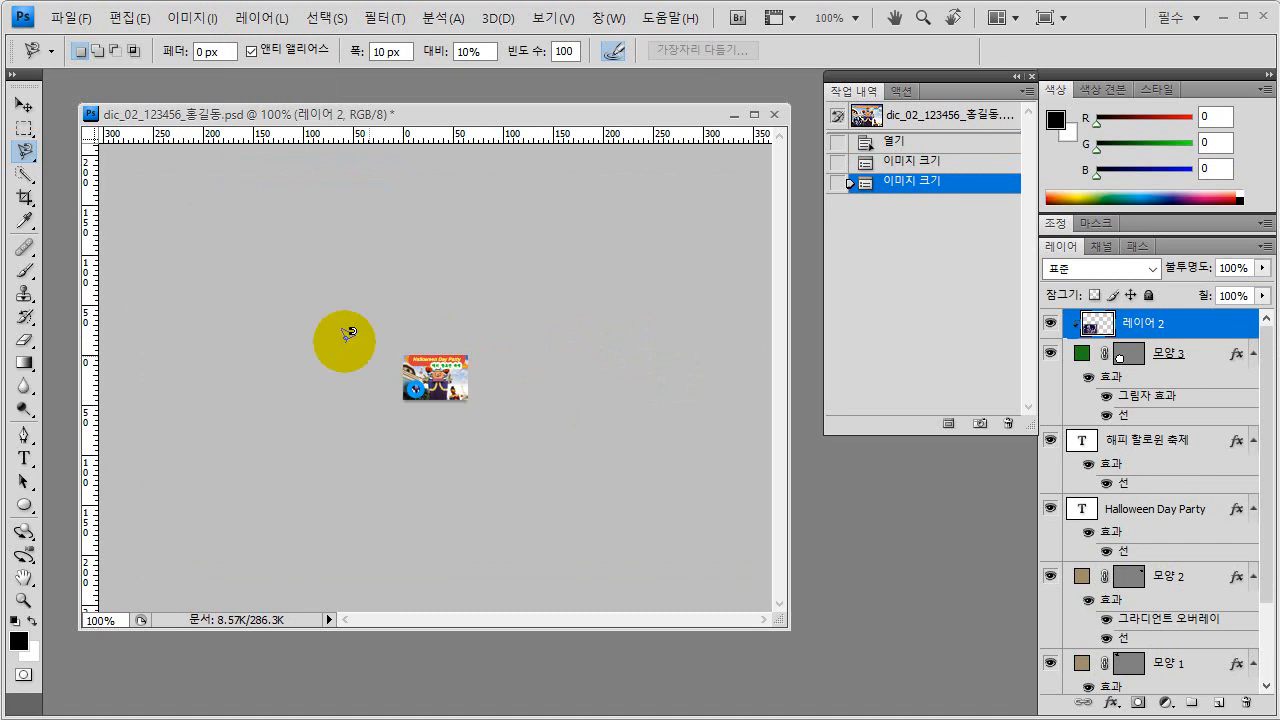
{"action": "left_click", "coordinate": [68, 17]}
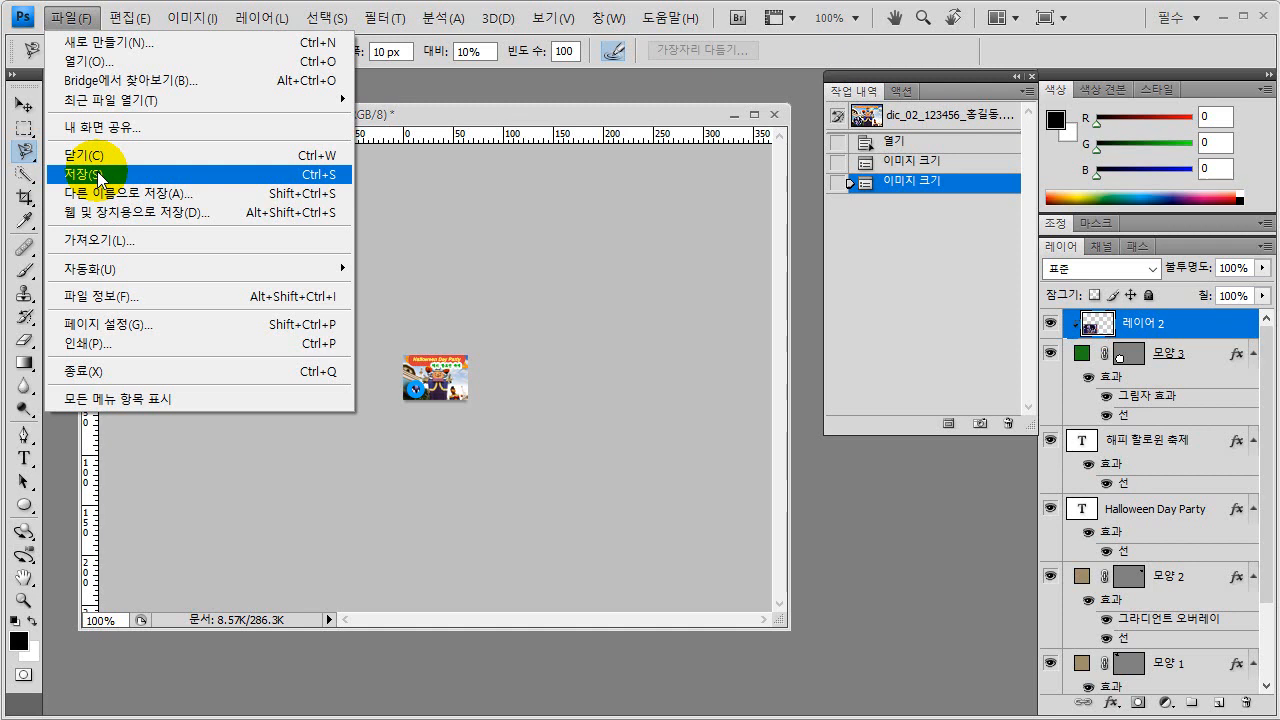
{"action": "left_click", "coordinate": [100, 177]}
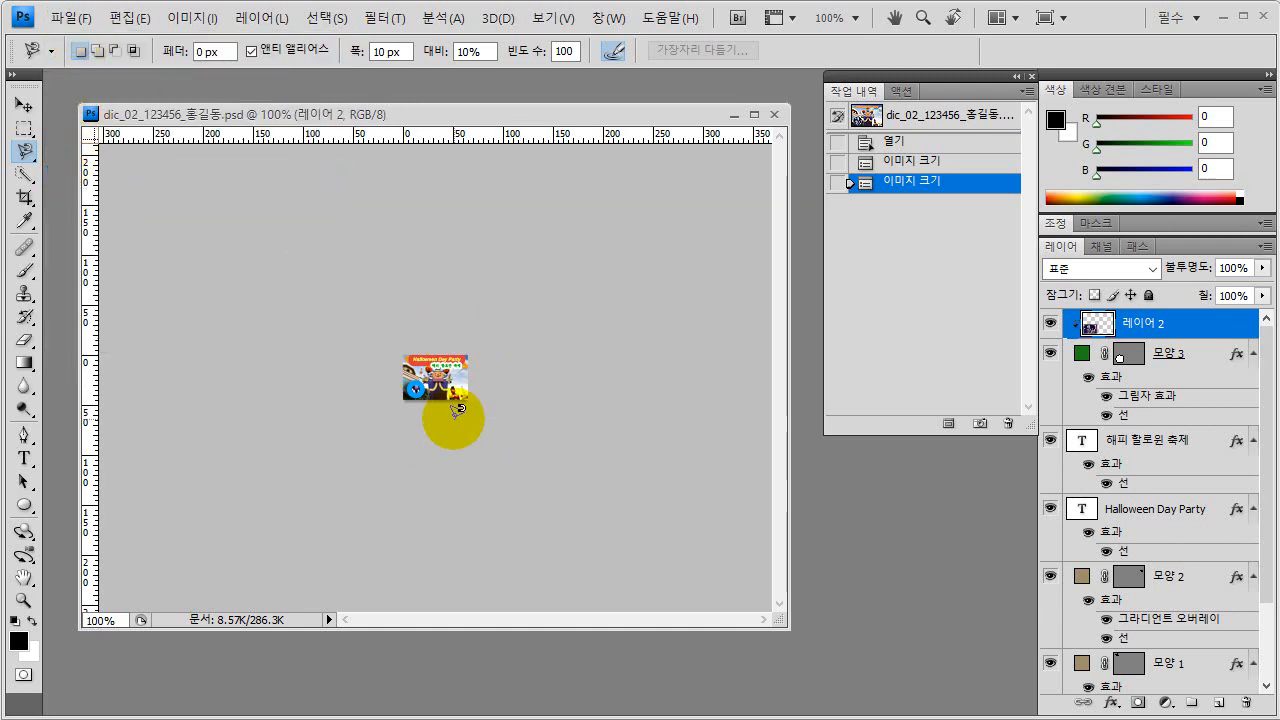
Save the reduced image as a layered PSD over the existing file of the same name in the 11차시 folder, with Maximize Compatibility enabled.
{"action": "left_click", "coordinate": [411, 391]}
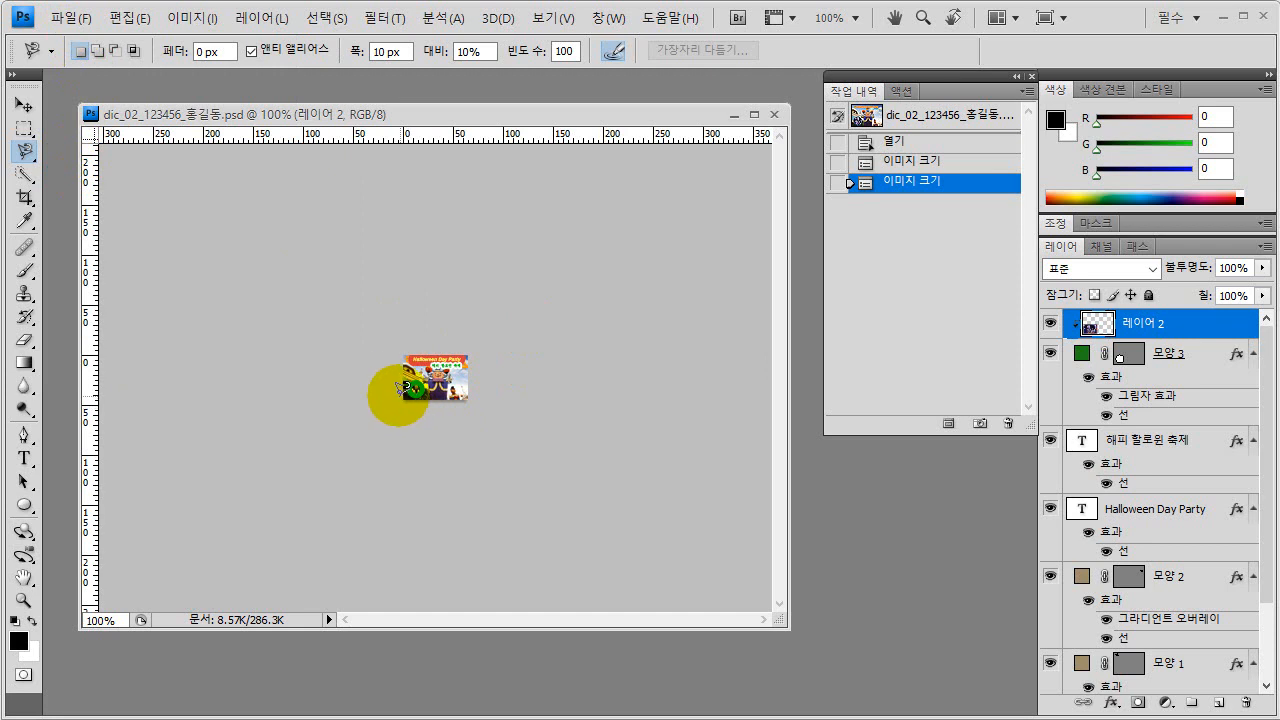
{"action": "left_click", "coordinate": [70, 18]}
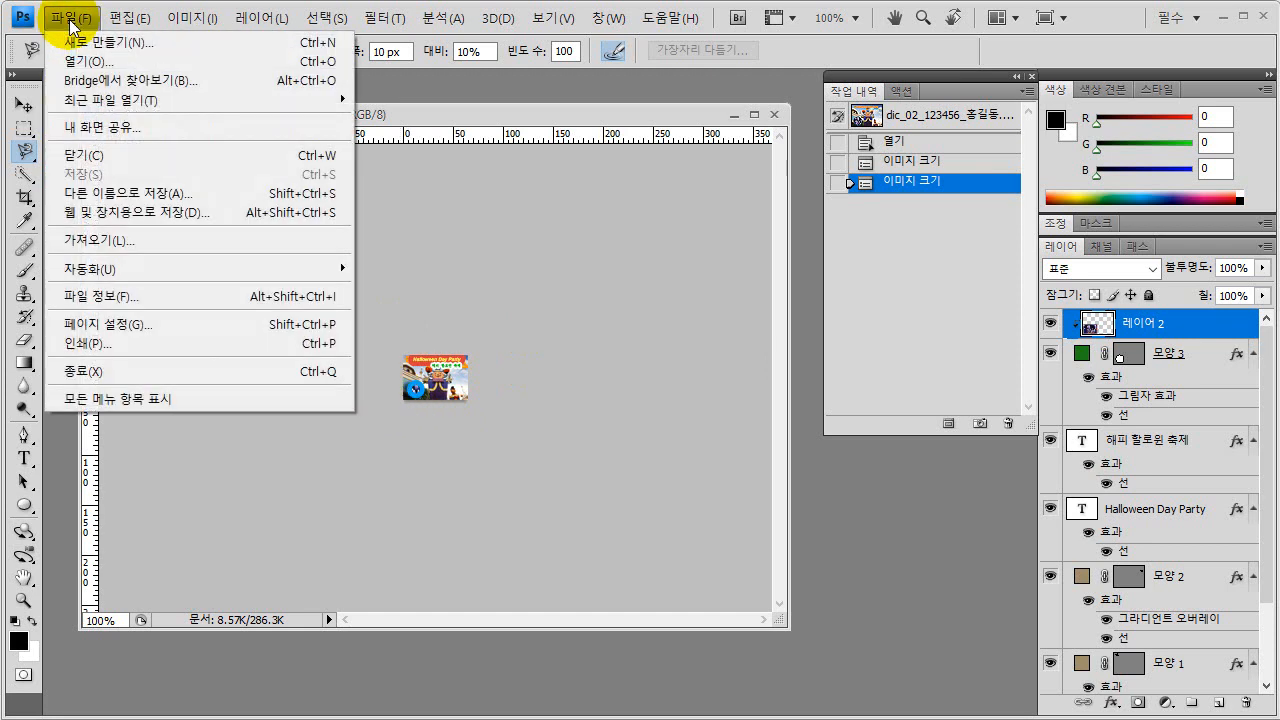
{"action": "left_click", "coordinate": [120, 194]}
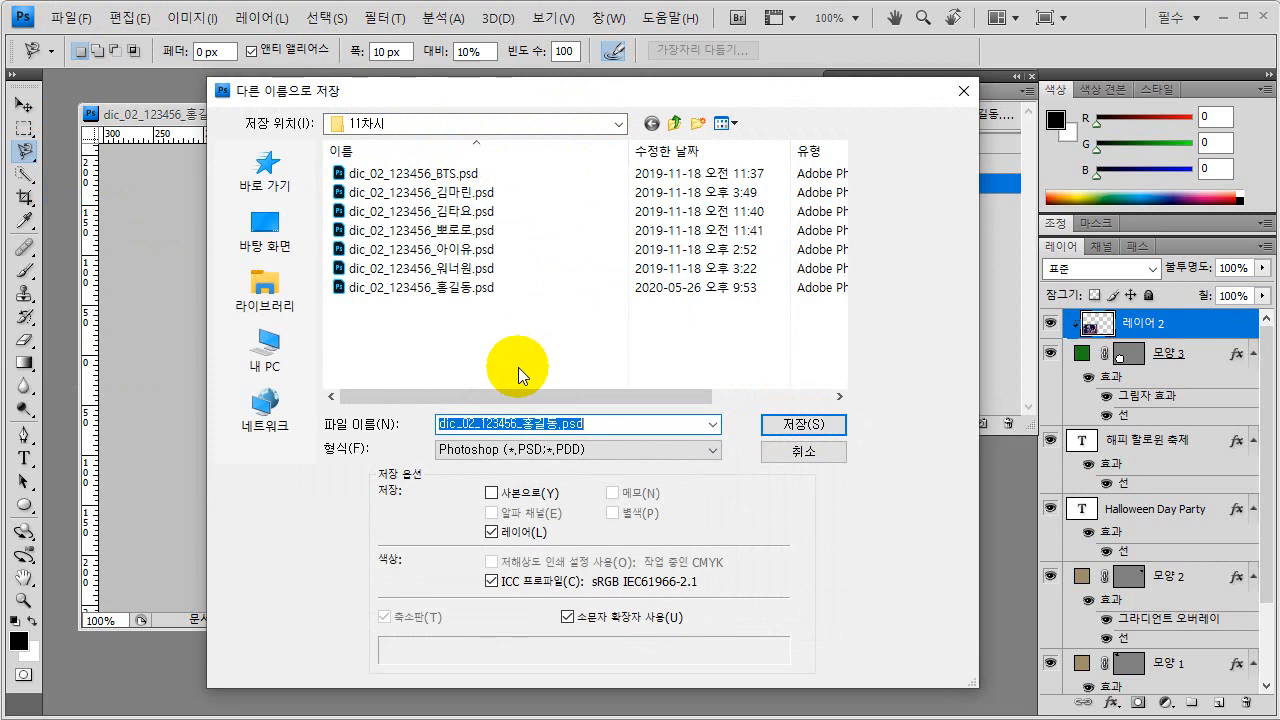
{"action": "left_click", "coordinate": [430, 285]}
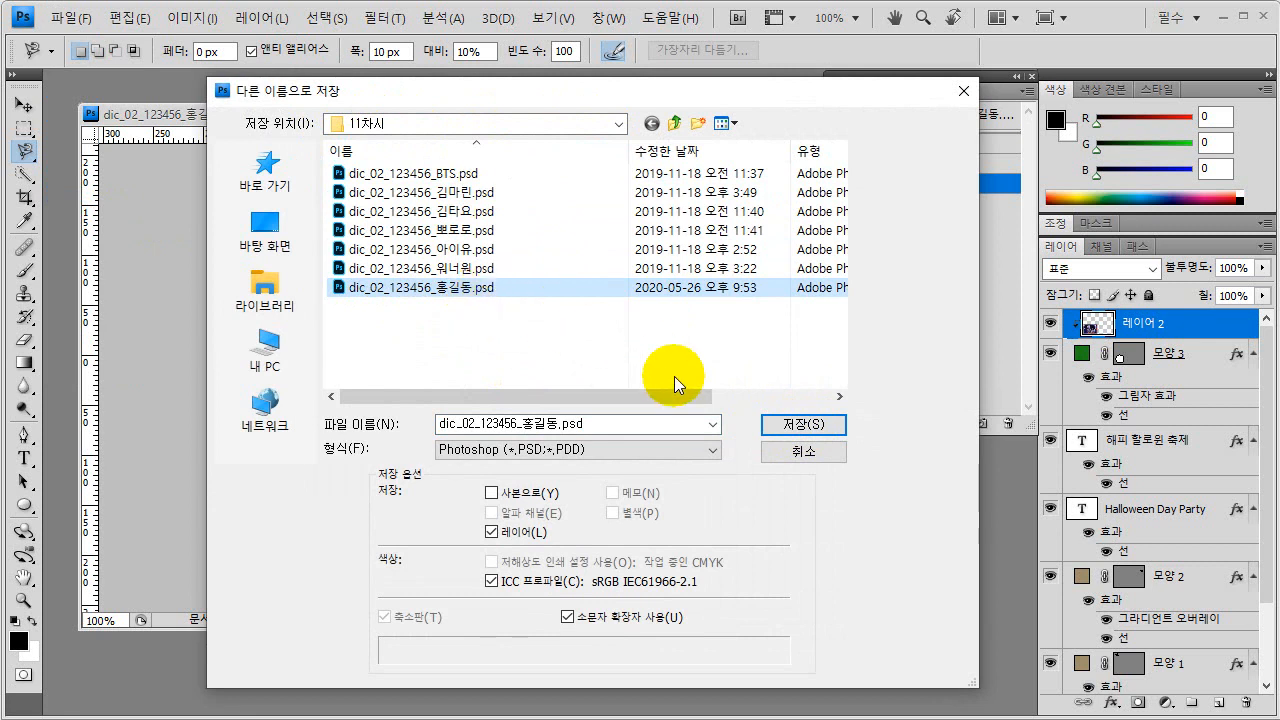
{"action": "left_click", "coordinate": [803, 424]}
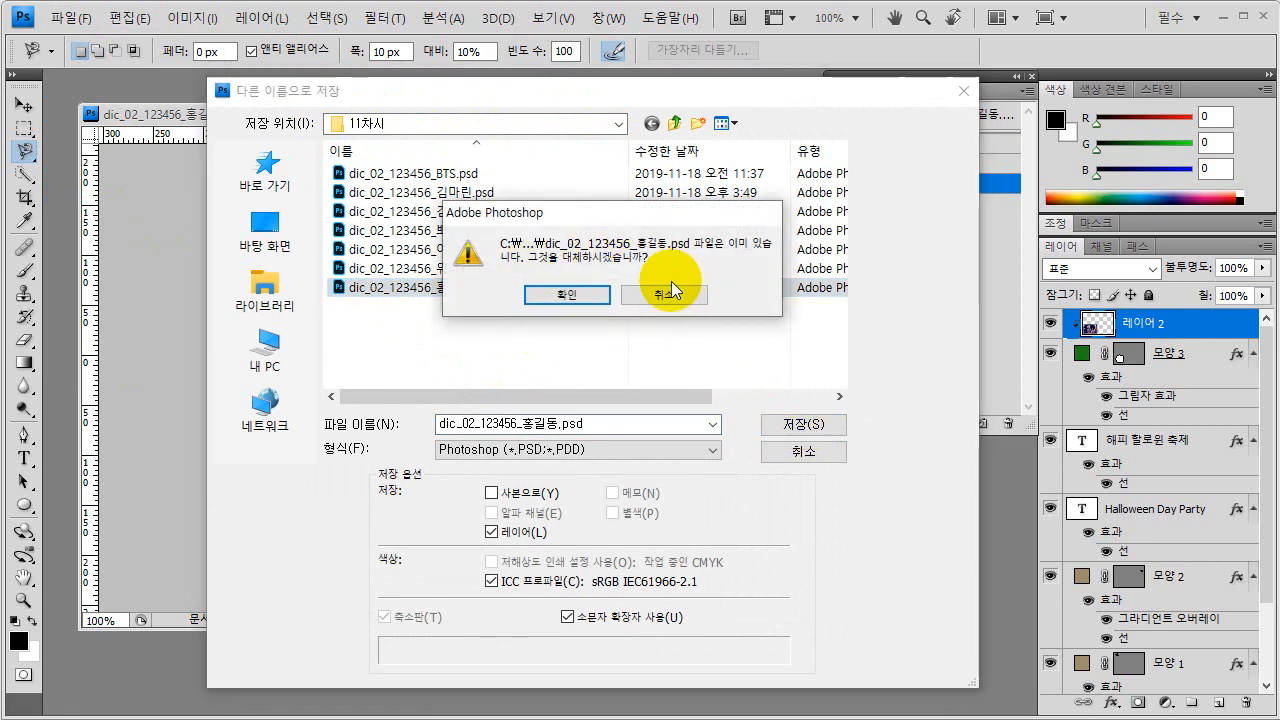
{"action": "left_click", "coordinate": [566, 296]}
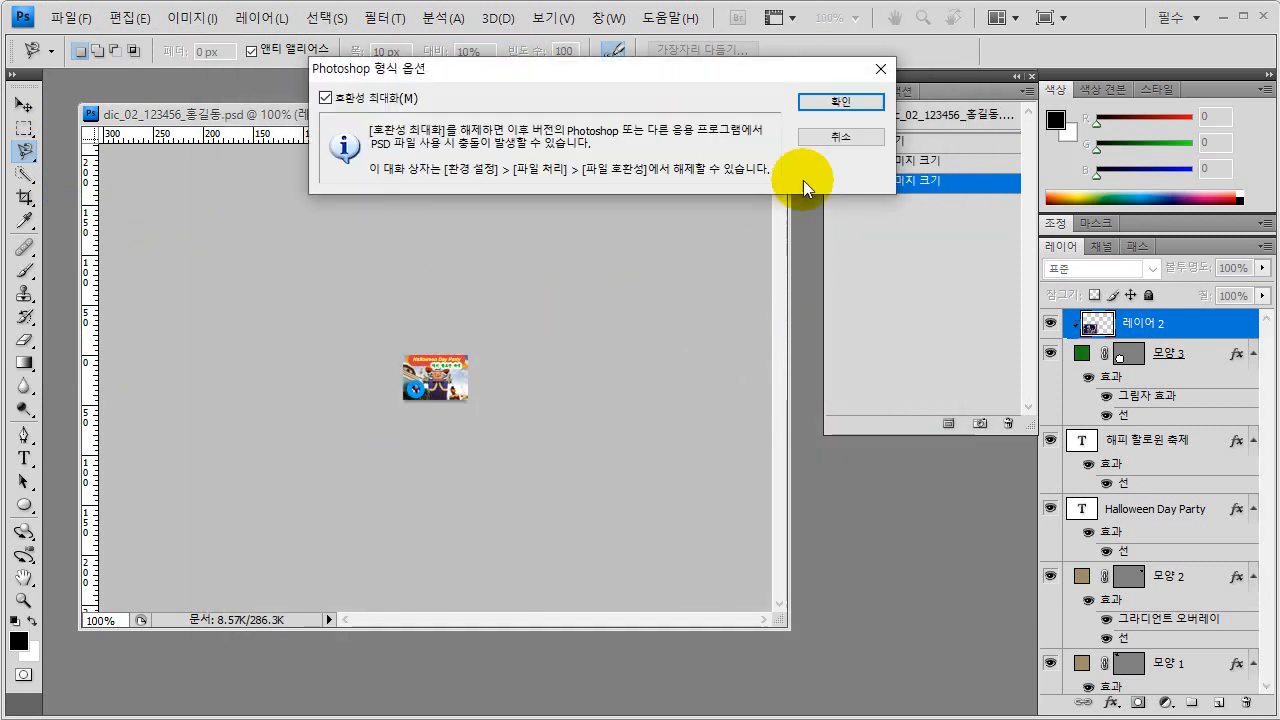
{"action": "left_click", "coordinate": [828, 101]}
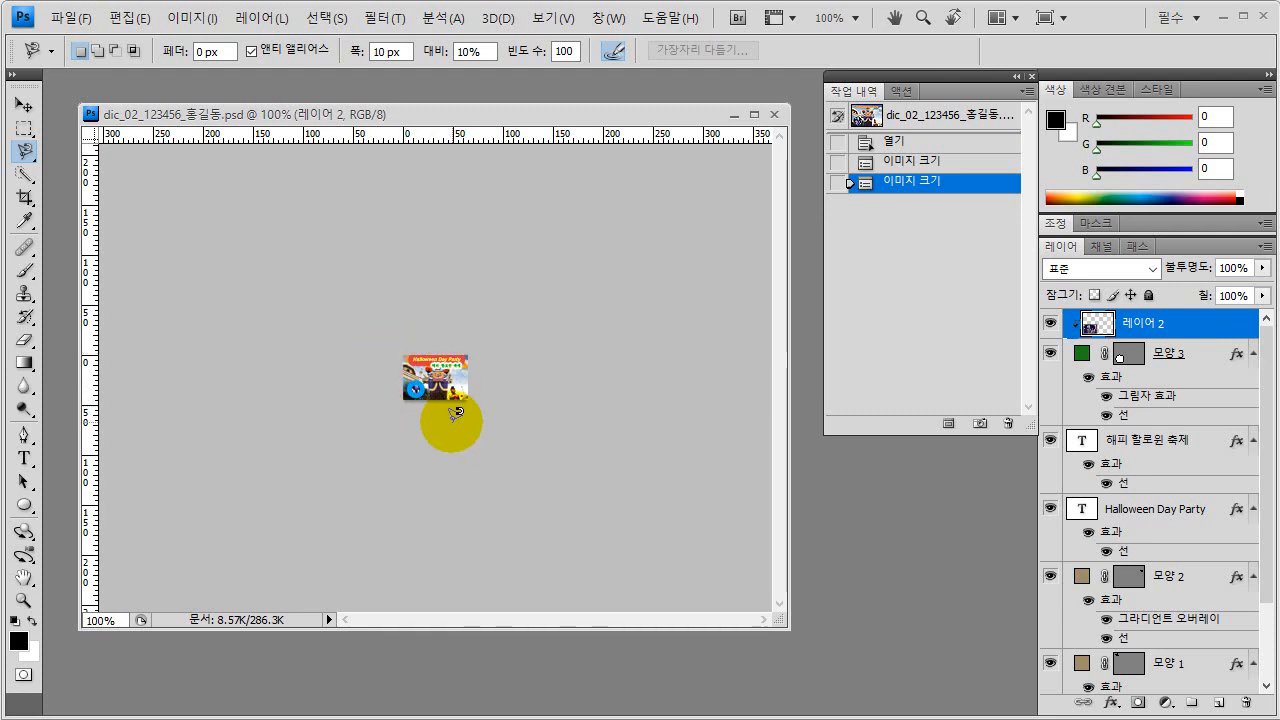
{"action": "mouse_move", "coordinate": [443, 423]}
{"action": "left_mouse_down"}
{"action": "mouse_move", "coordinate": [404, 380]}
{"action": "mouse_move", "coordinate": [430, 390]}
{"action": "mouse_move", "coordinate": [517, 348]}
{"action": "left_mouse_up"}
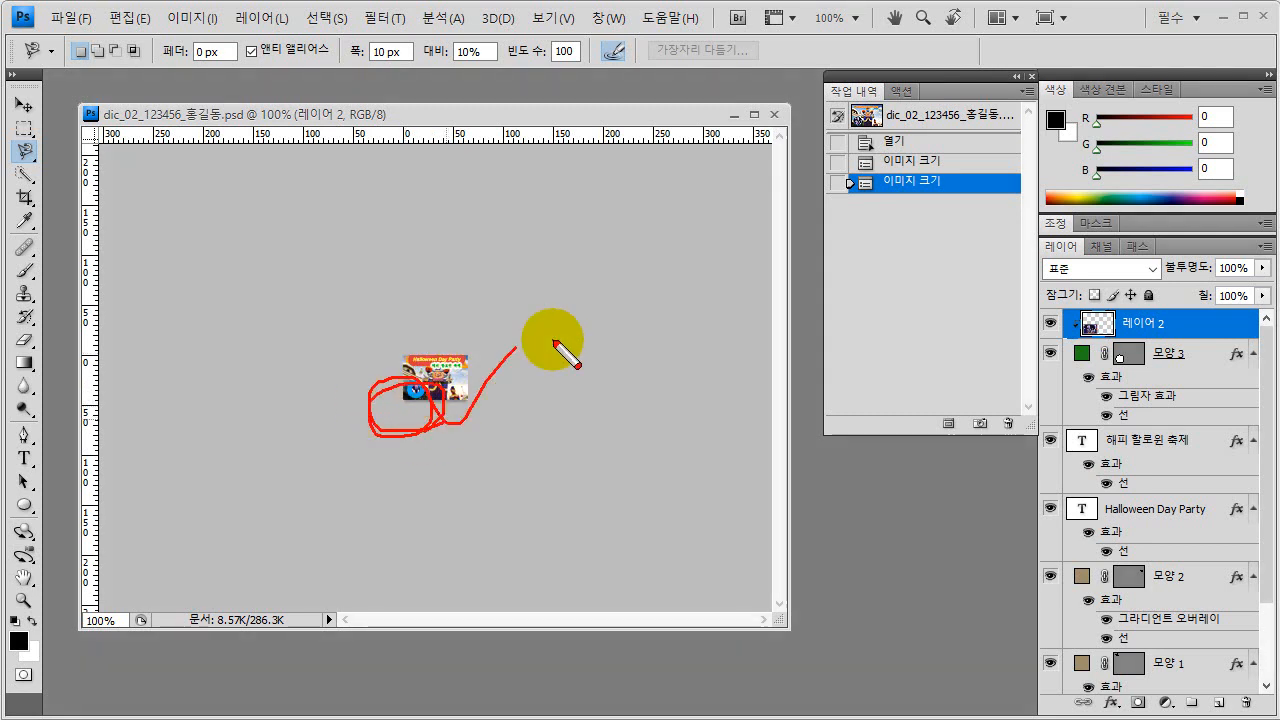
{"action": "key", "text": "Escape"}
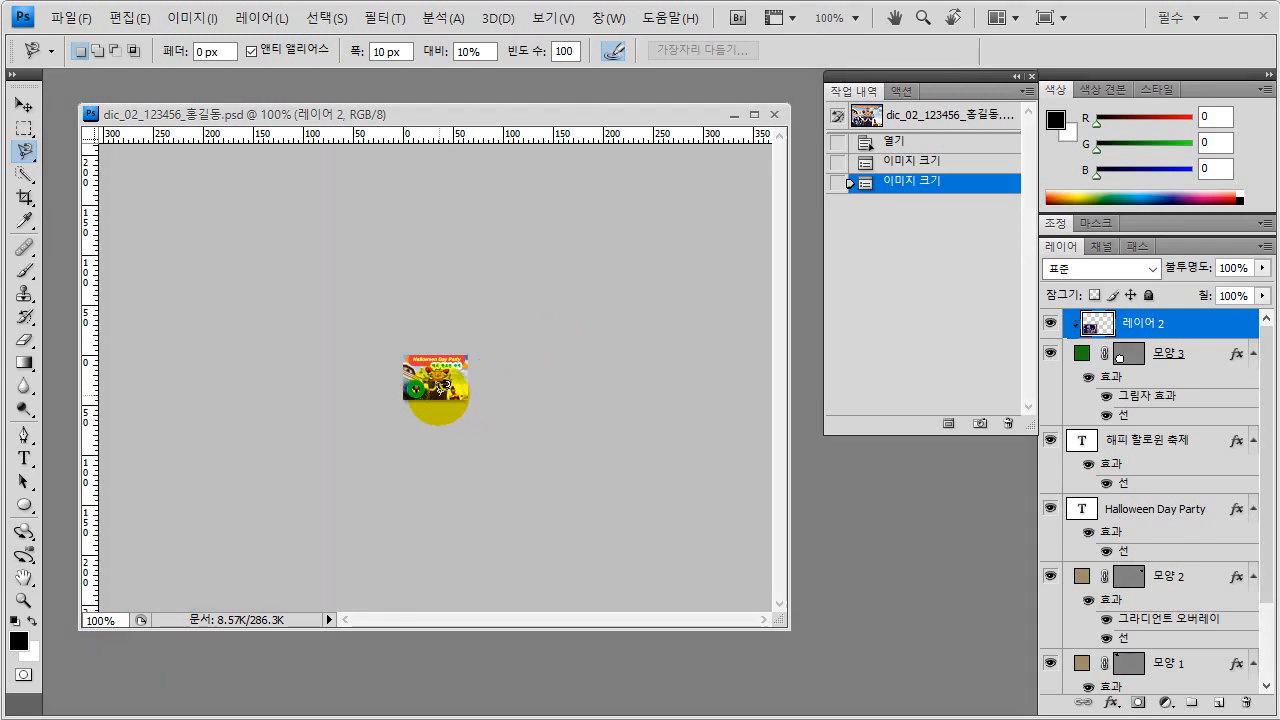
{"action": "left_click", "coordinate": [129, 18]}
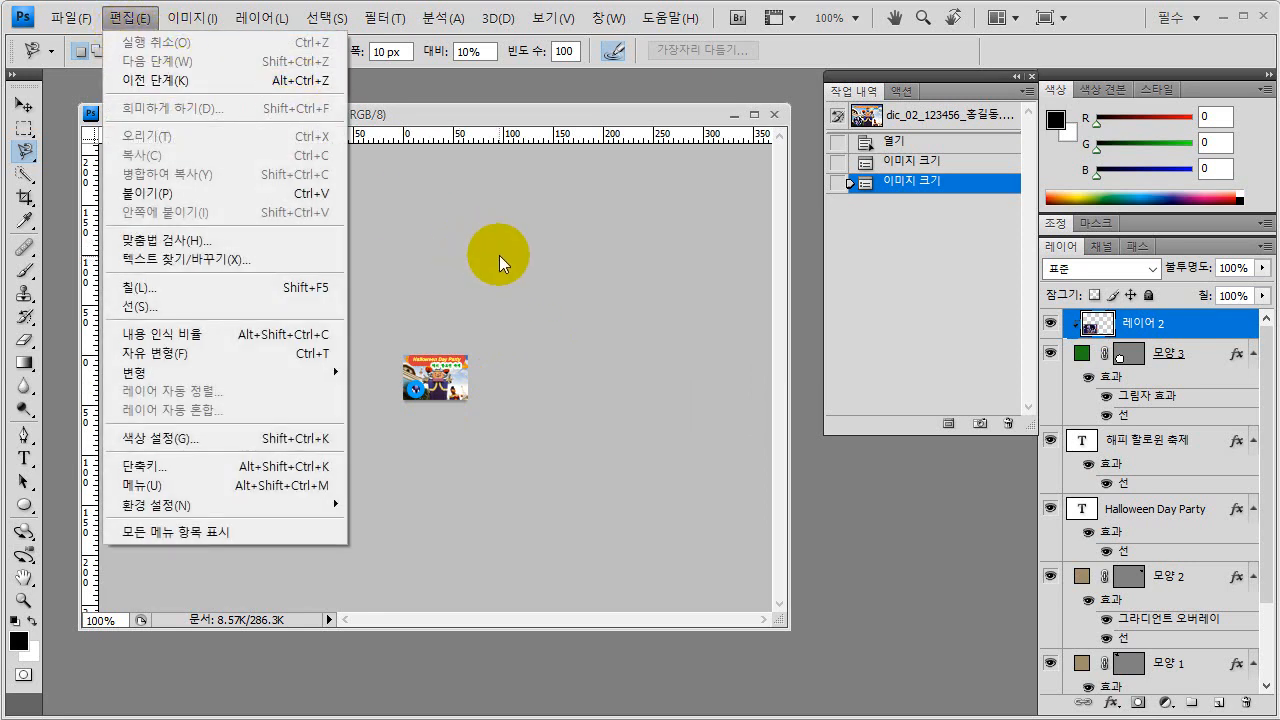
{"action": "left_click", "coordinate": [475, 115]}
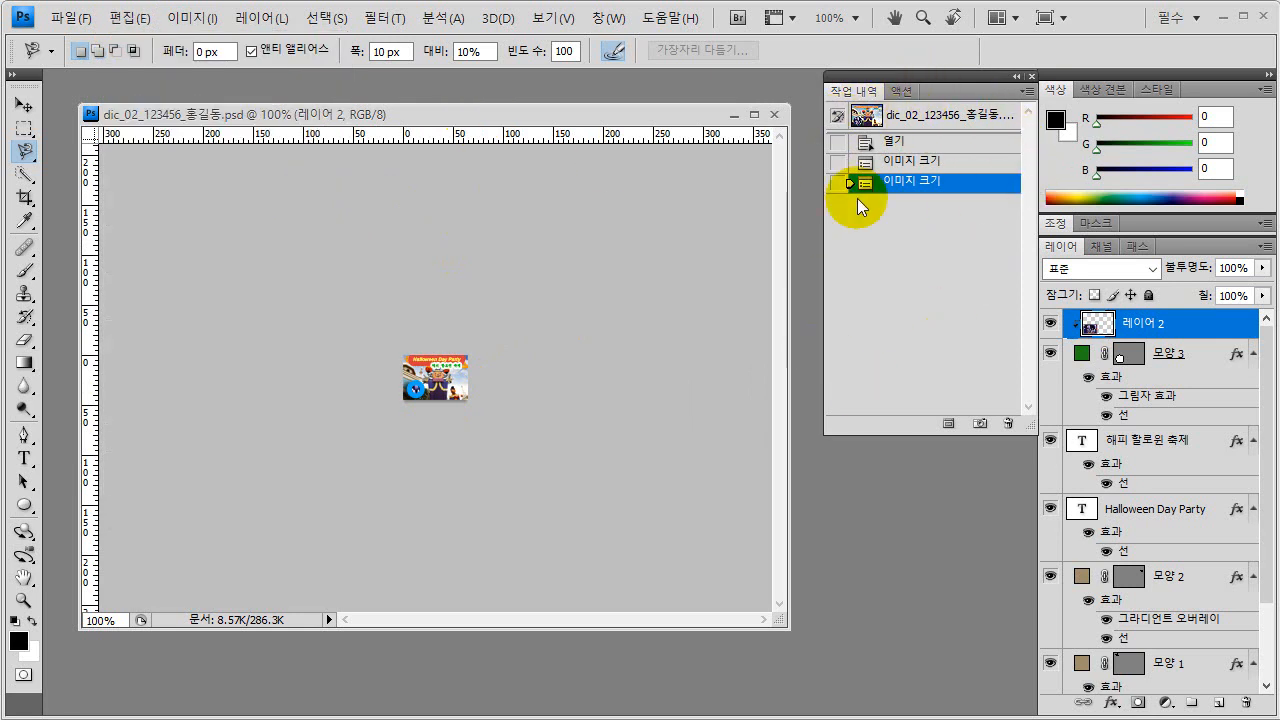
Step the document's history back to the first Image Size state and further back to the Open state.
{"action": "left_click", "coordinate": [912, 164]}
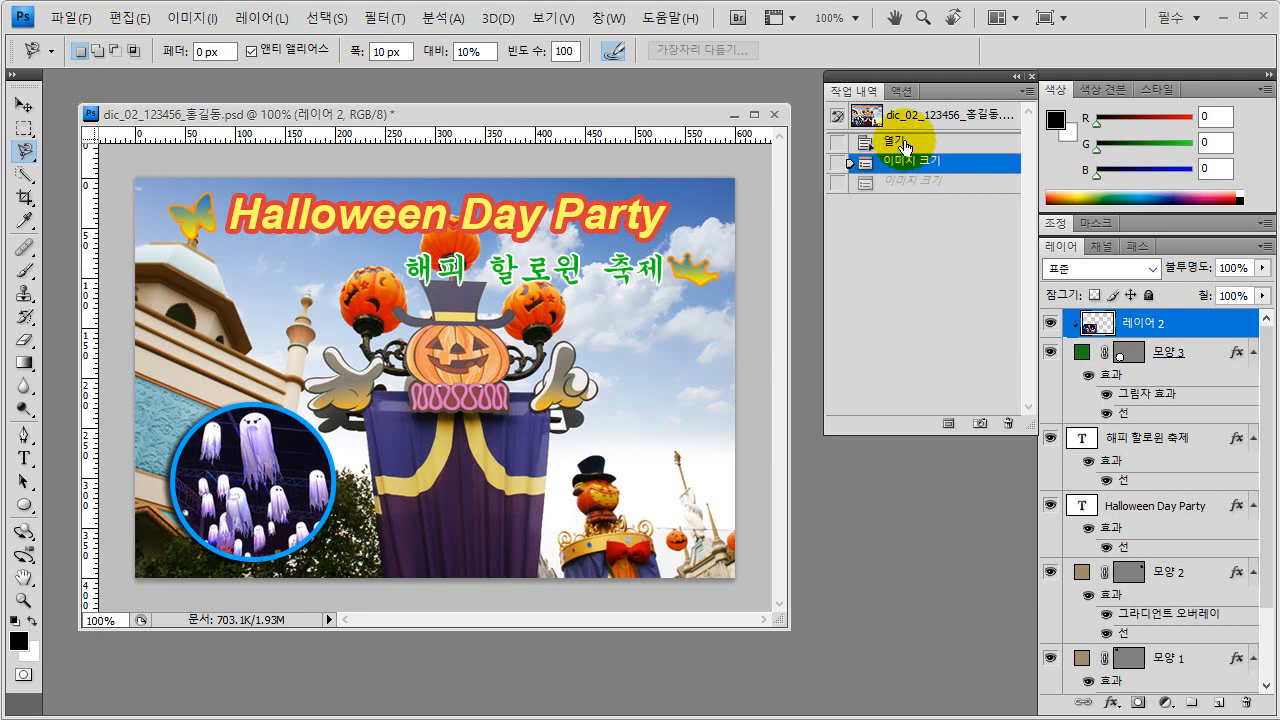
{"action": "left_click", "coordinate": [895, 141]}
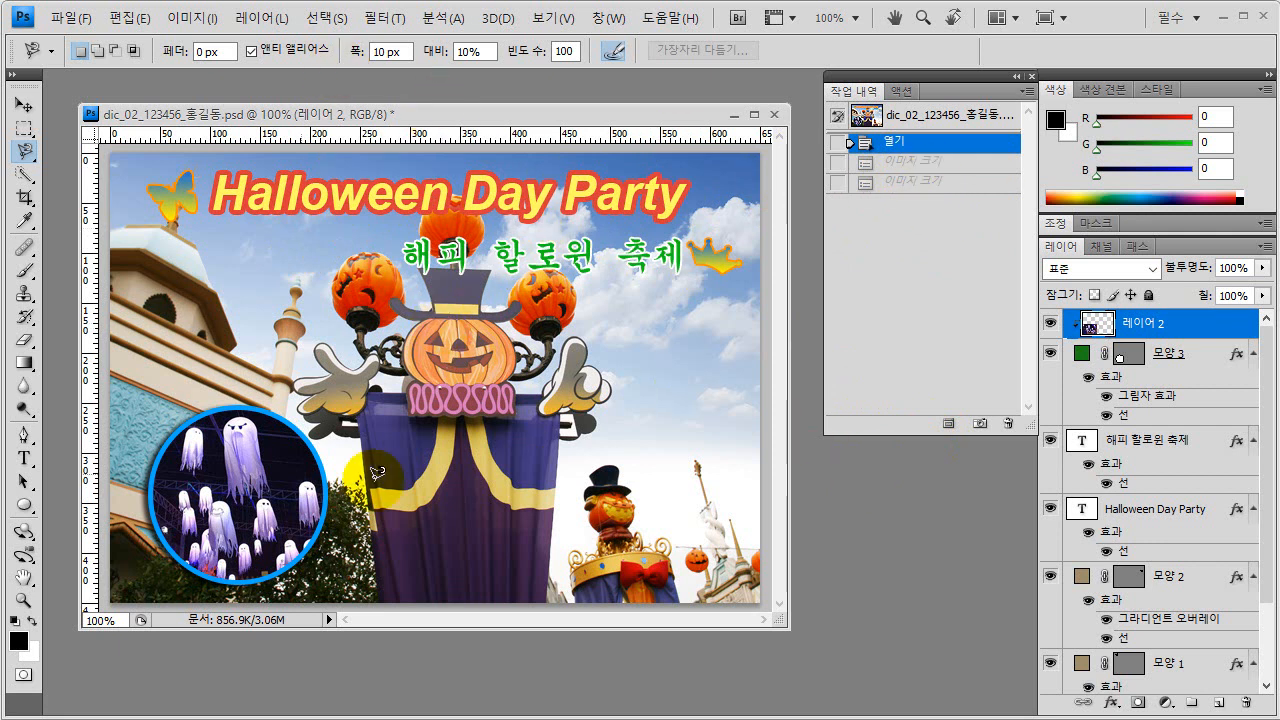
Restore the second Image Size state in the history and save the document under its existing PSD name.
{"action": "left_click", "coordinate": [910, 183]}
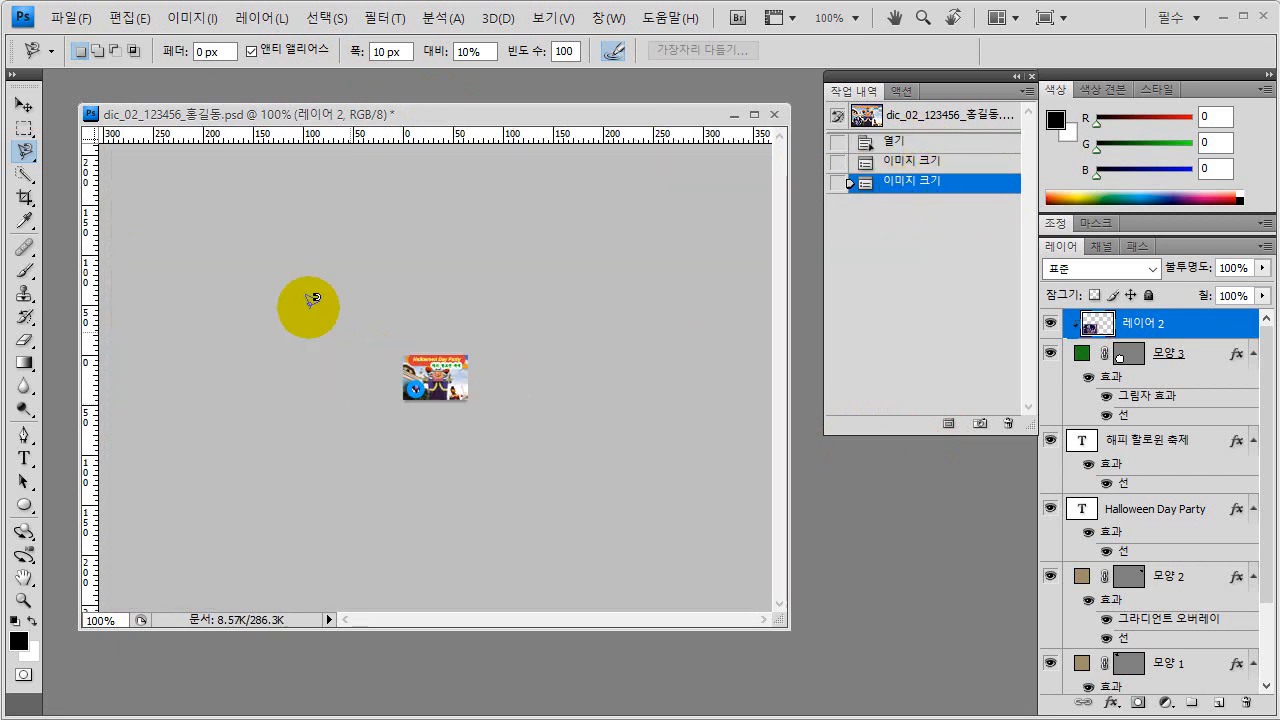
{"action": "left_click", "coordinate": [74, 17]}
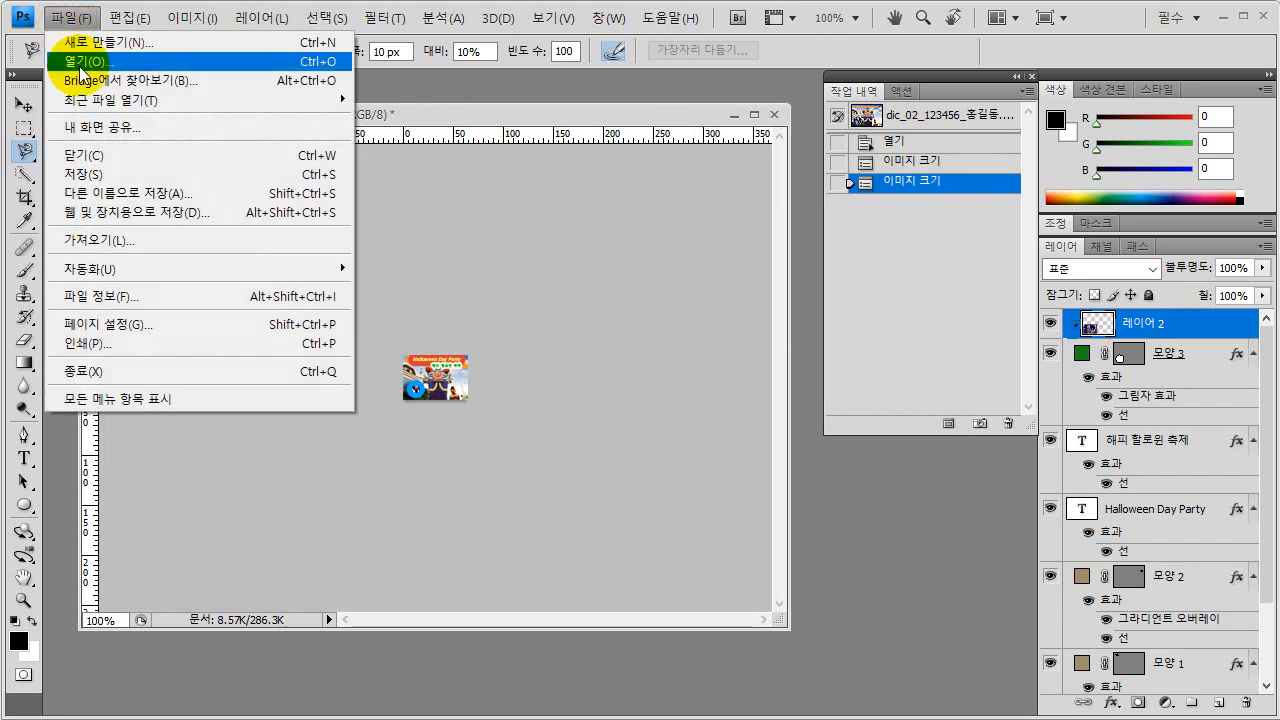
{"action": "left_click", "coordinate": [105, 176]}
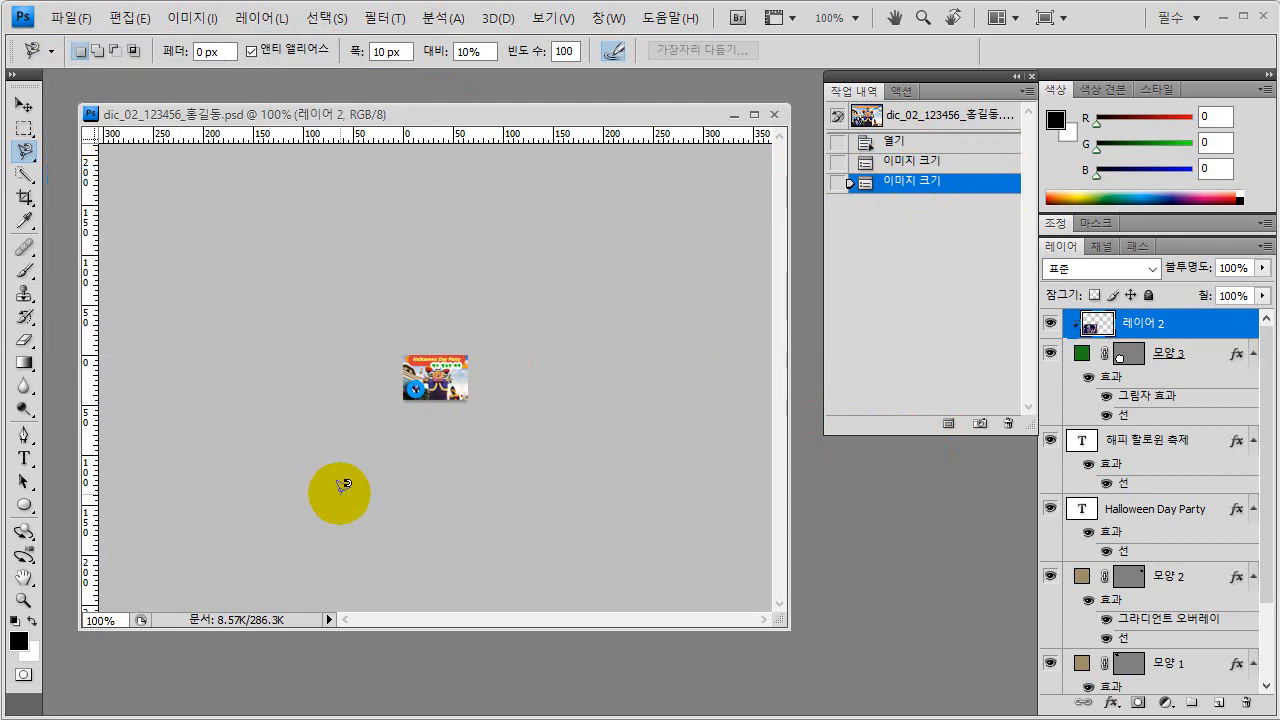